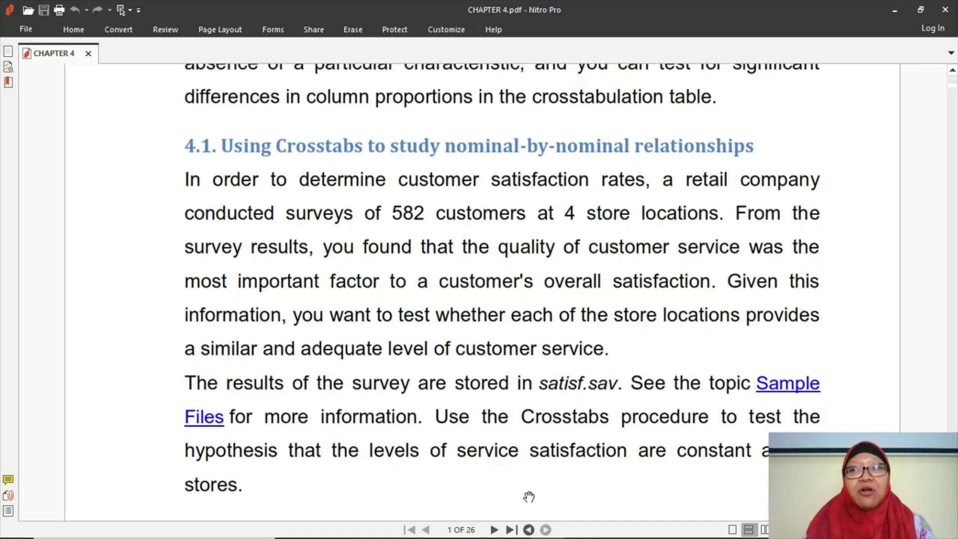
# Read section 4.1 of the chapter on using Crosstabs for nominal-by-nominal relationships, down to the Crosstabs instruction under Running the analysis.
pyautogui.scroll(-1, 528, 496)
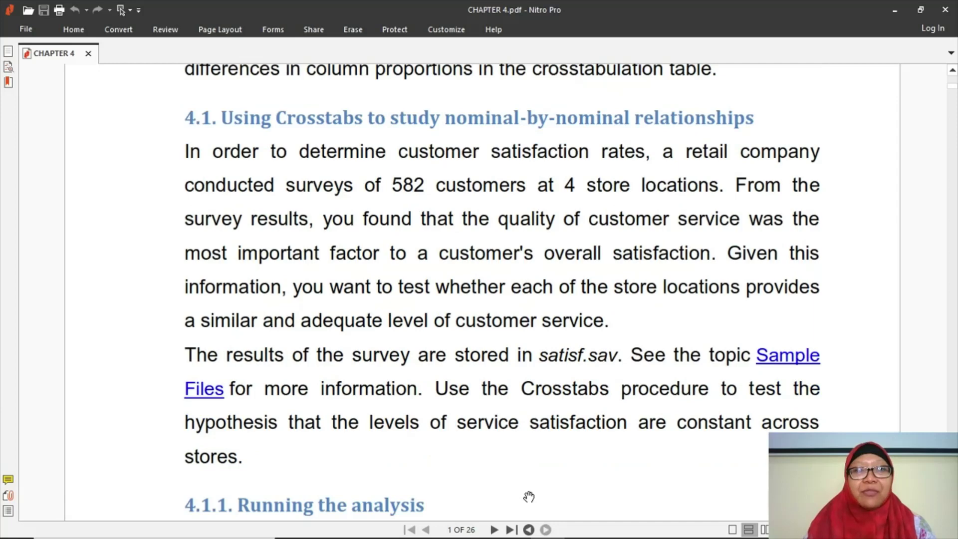
pyautogui.scroll(-1, 529, 496)
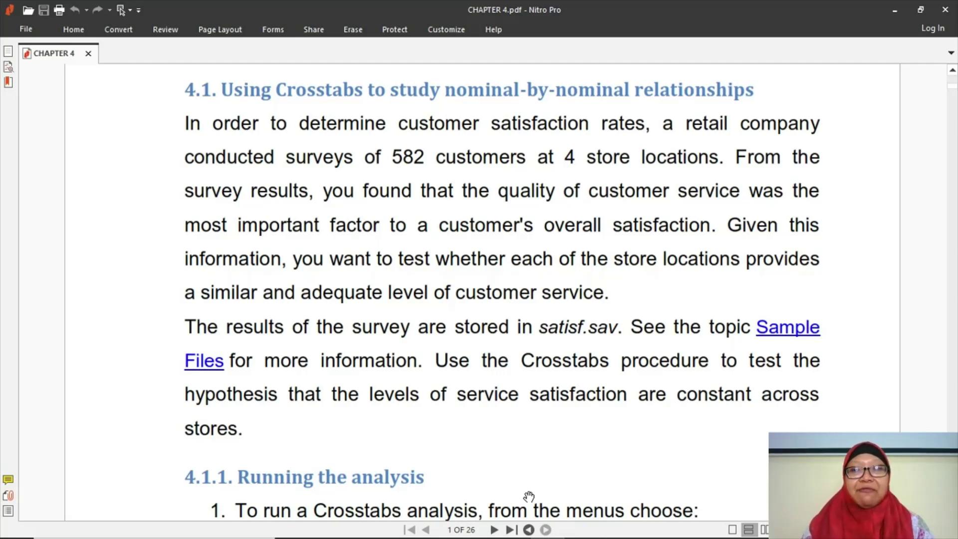
pyautogui.scroll(-1, 529, 496)
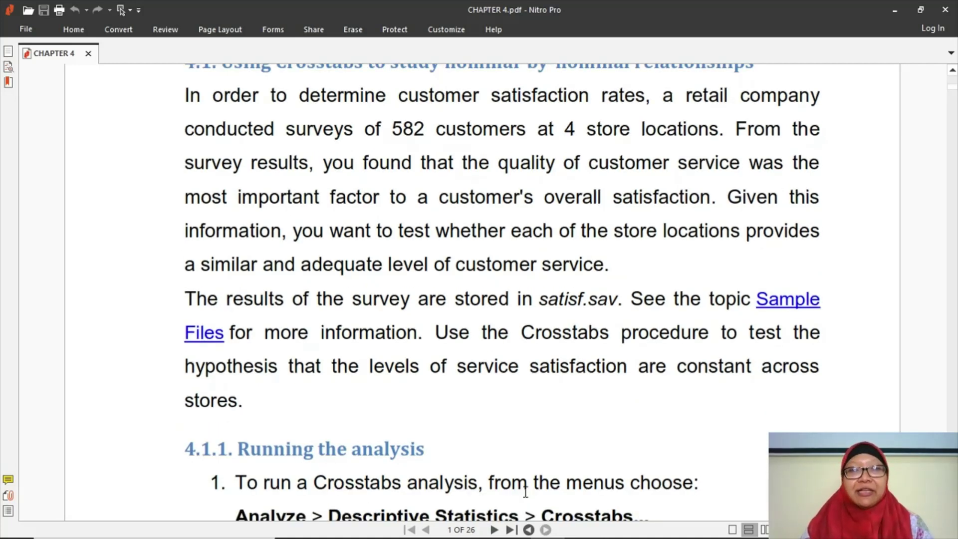
pyautogui.scroll(-1, 525, 491)
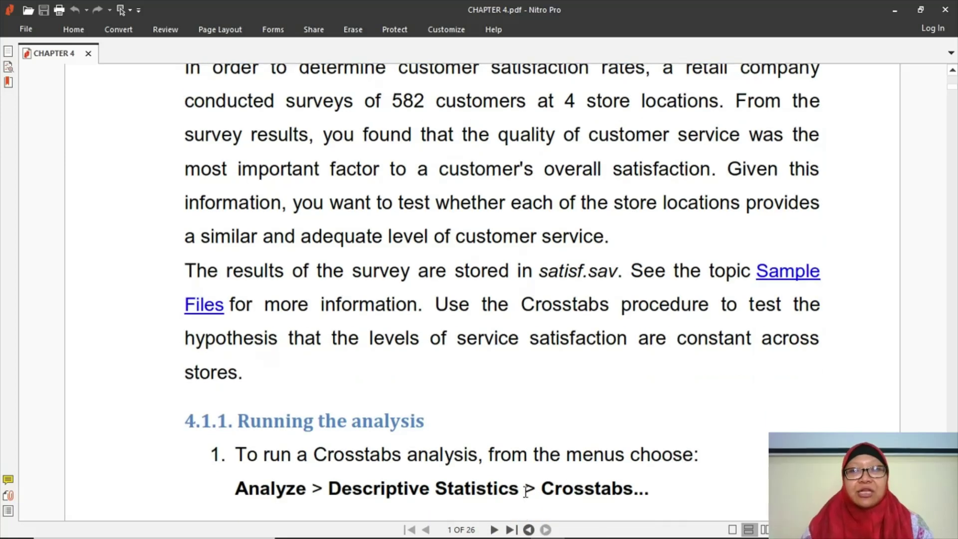
pyautogui.scroll(-1, 528, 494)
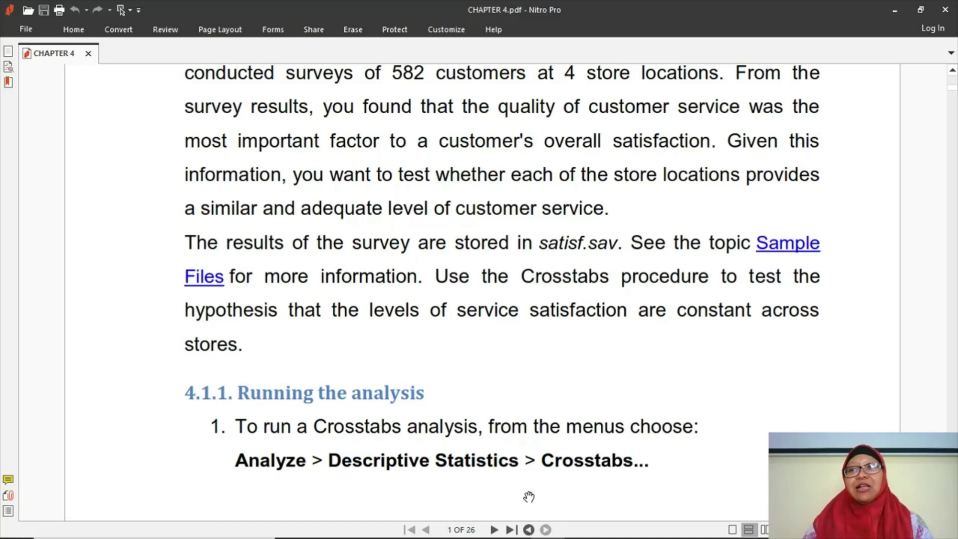
# Switch to IBM SPSS Statistics, start opening a data file and check the folder path leading to the English samples folder.
pyautogui.moveTo(509, 536)
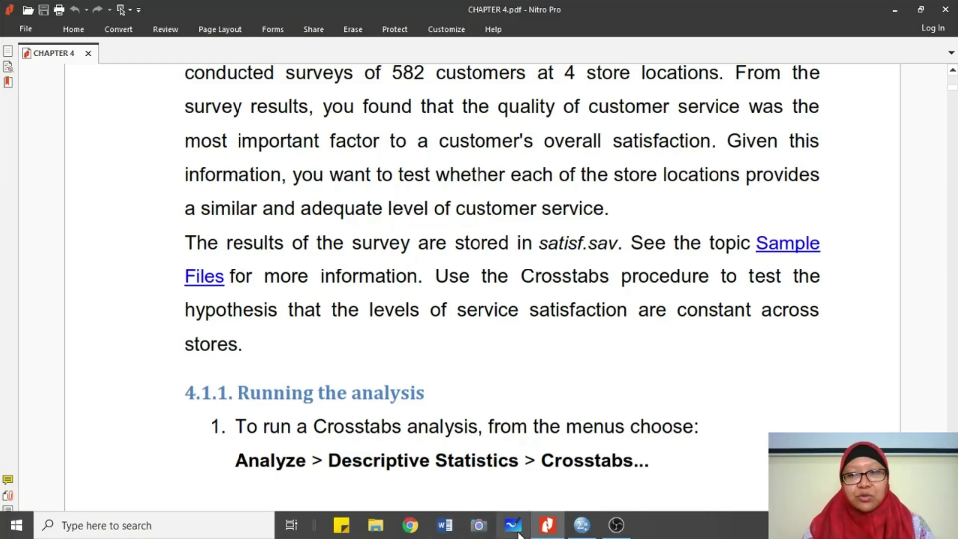
pyautogui.click(580, 530)
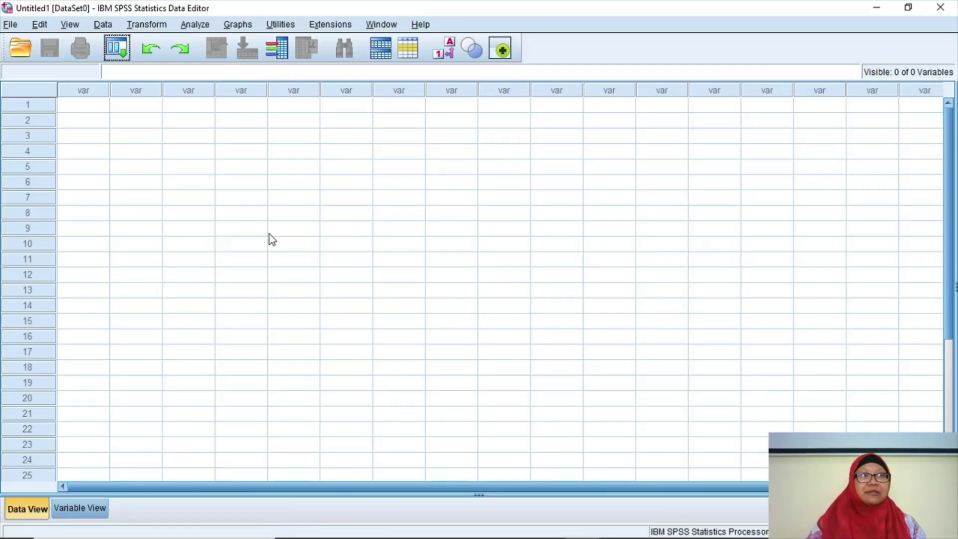
pyautogui.click(20, 50)
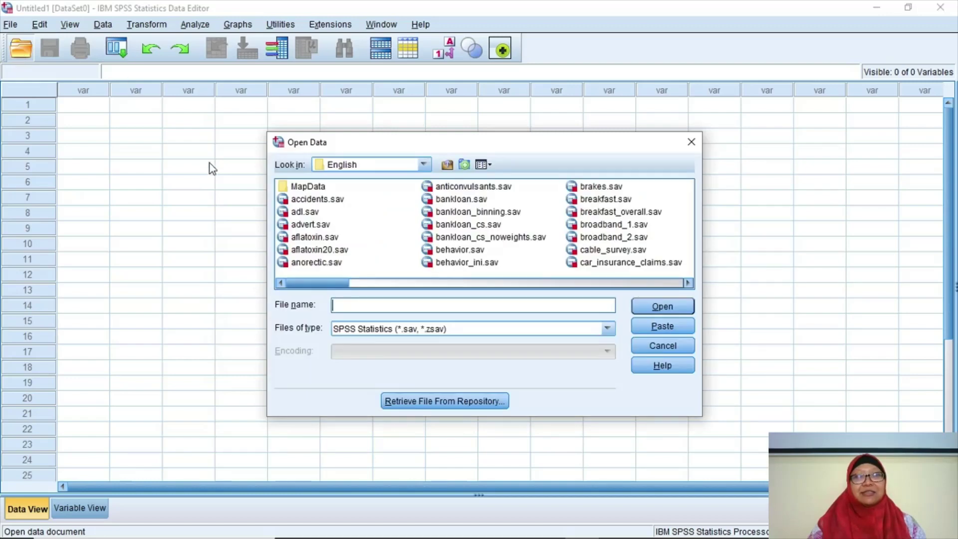
pyautogui.click(424, 164)
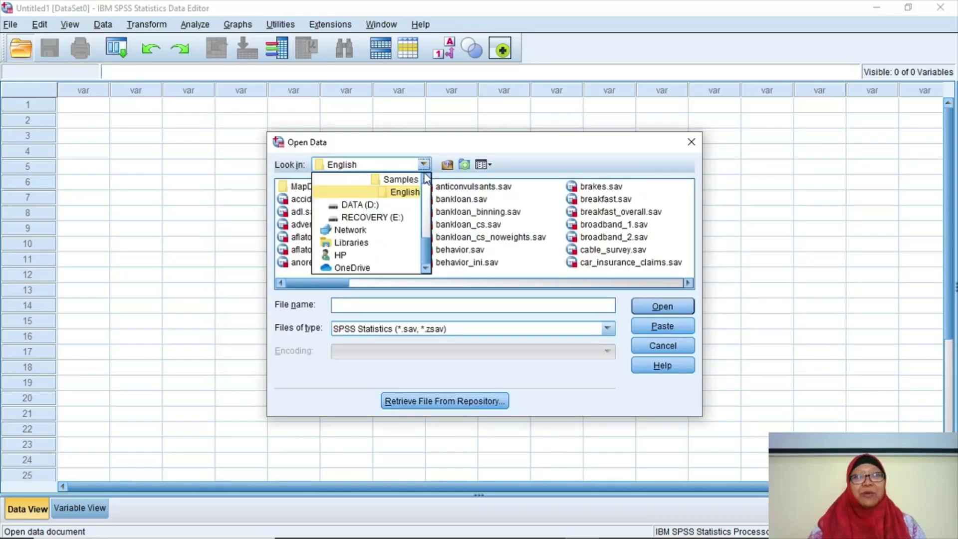
pyautogui.scroll(3, 379, 225)
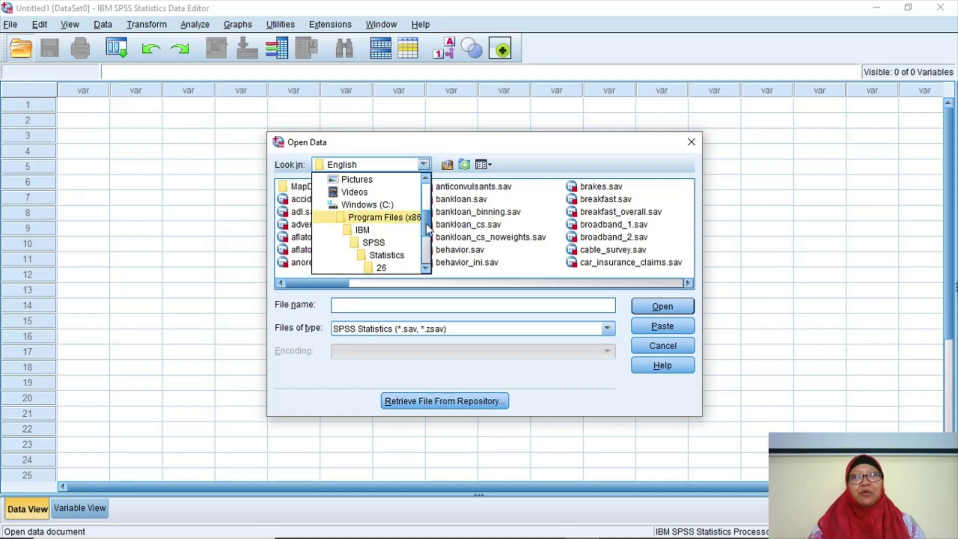
pyautogui.moveTo(430, 231); pyautogui.dragTo(426, 244)
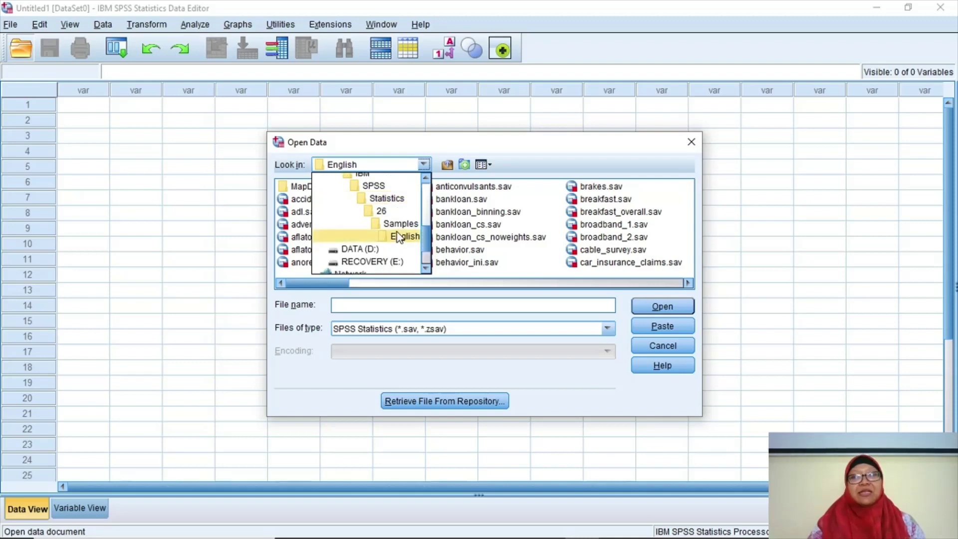
# Find the sample data file satisf.sav in the English samples folder and open it.
pyautogui.click(485, 260)
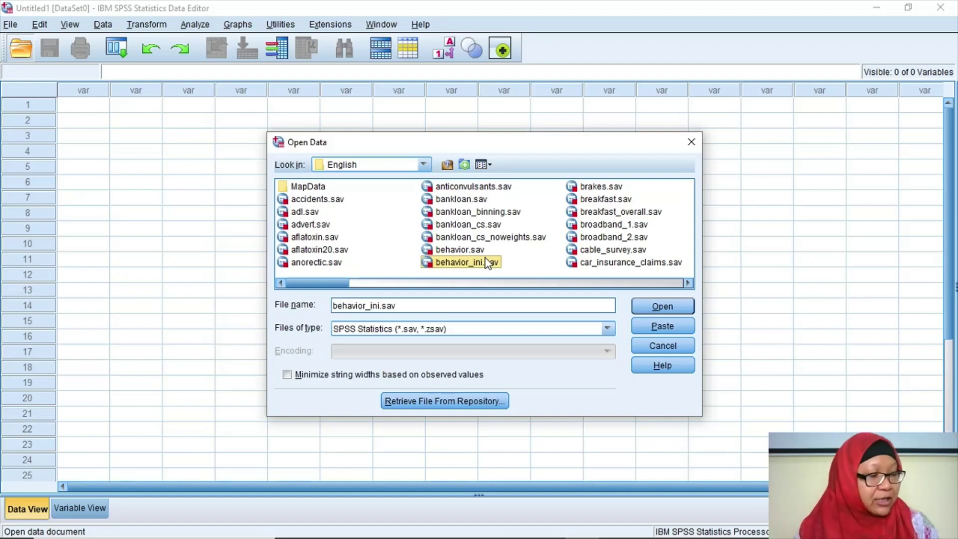
pyautogui.press('Right')
pyautogui.press('Right')
pyautogui.press('Right')
pyautogui.press('Right')
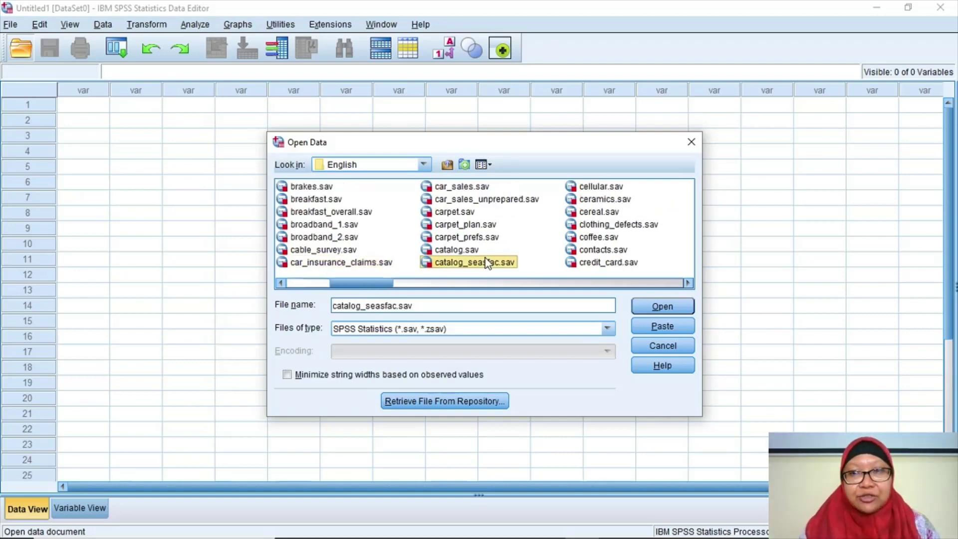
pyautogui.press('Right')
pyautogui.press('Right')
pyautogui.press('Right')
pyautogui.press('Right')
pyautogui.press('Right')
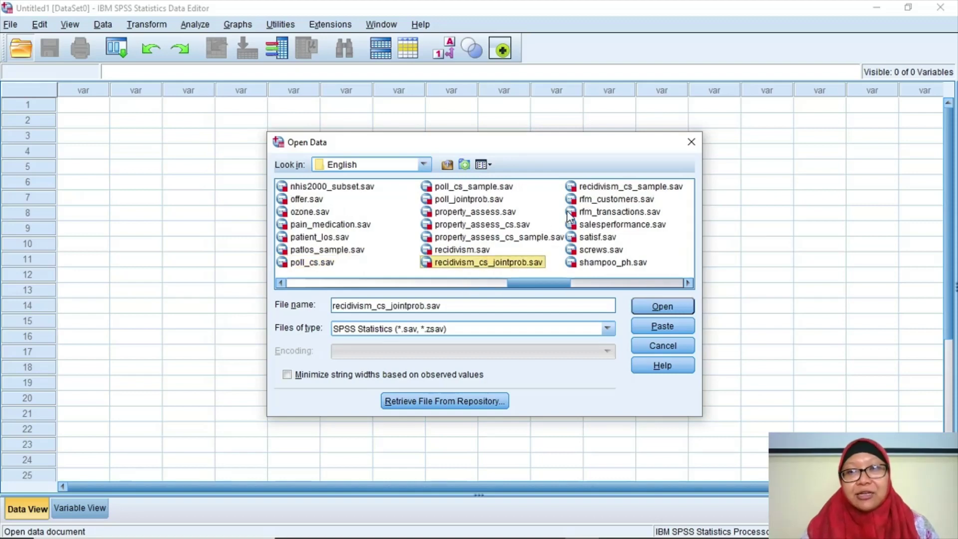
pyautogui.click(604, 238)
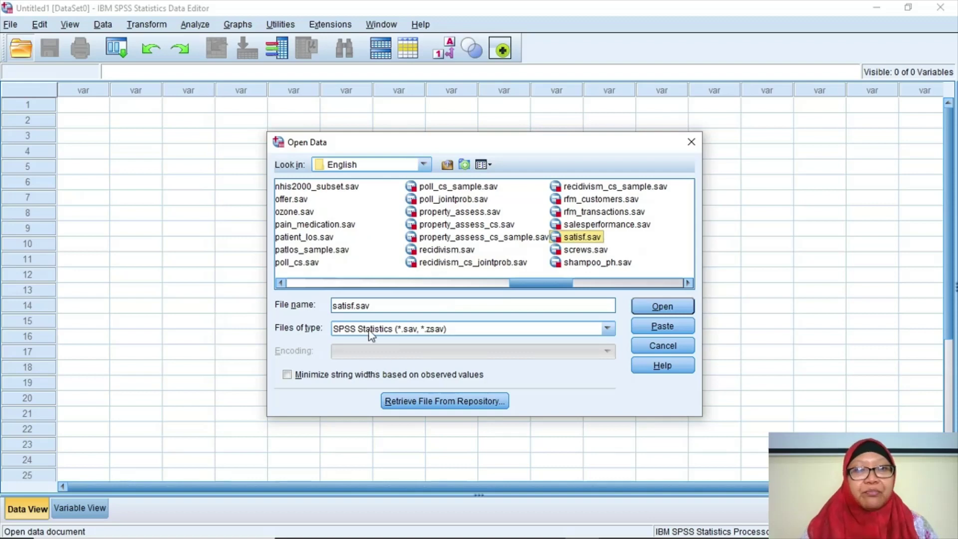
pyautogui.click(649, 309)
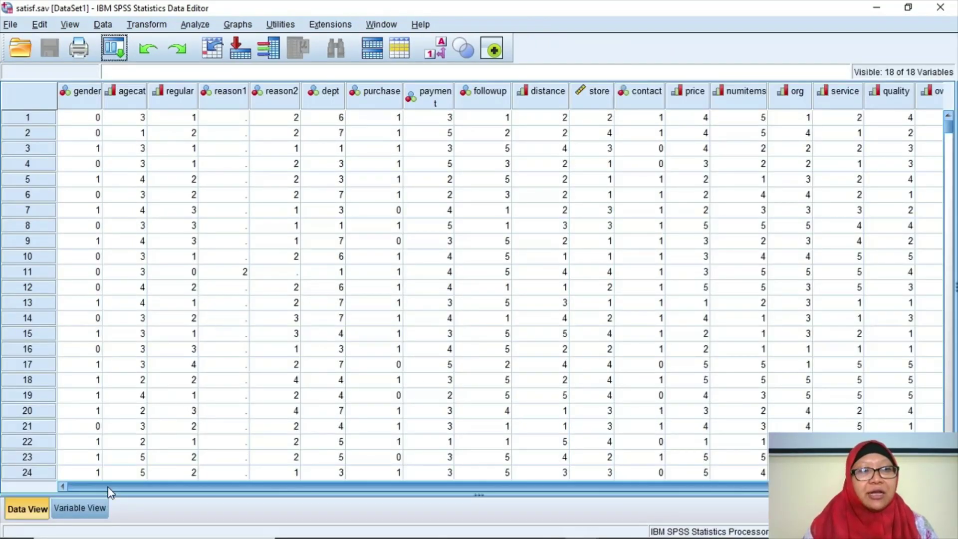
# Show the variable definitions of the data set and widen the Label column so the longer labels fit.
pyautogui.click(80, 507)
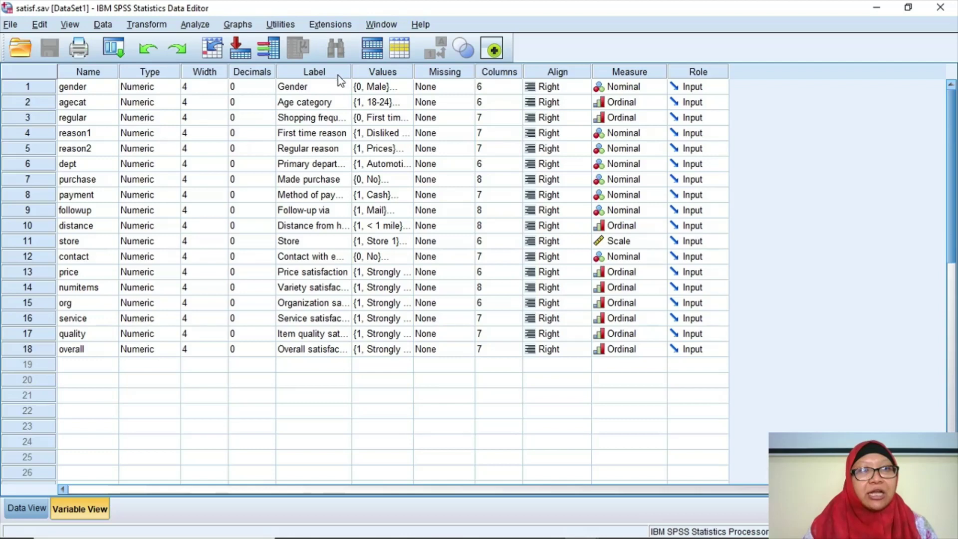
pyautogui.moveTo(359, 71); pyautogui.dragTo(381, 71)
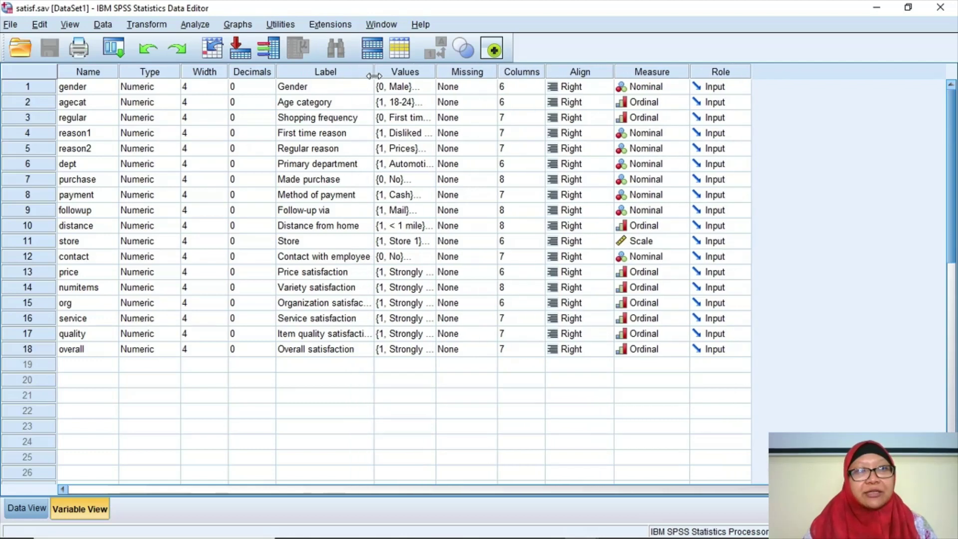
# Examine the variable labels one by one, from Shopping frequency down to Service satisfaction.
pyautogui.click(346, 122)
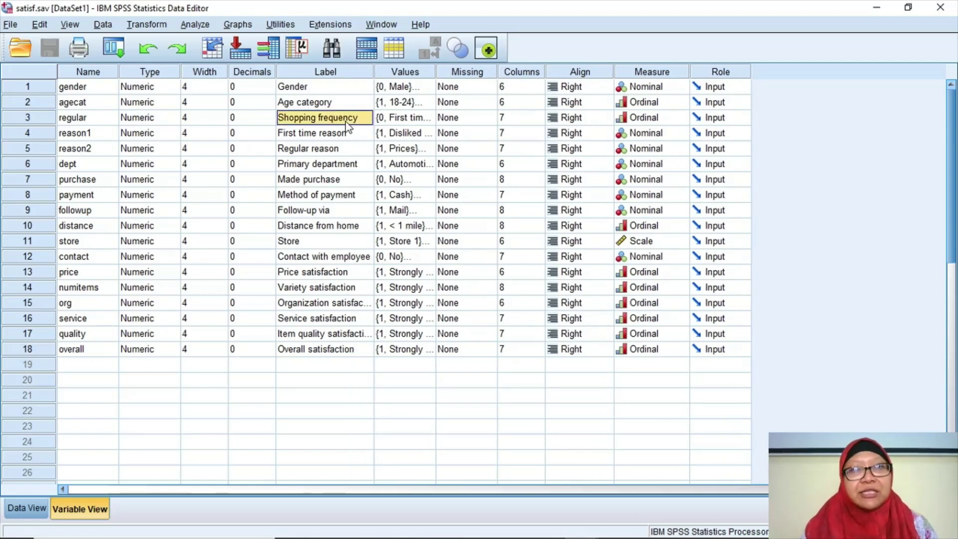
pyautogui.press('Down')
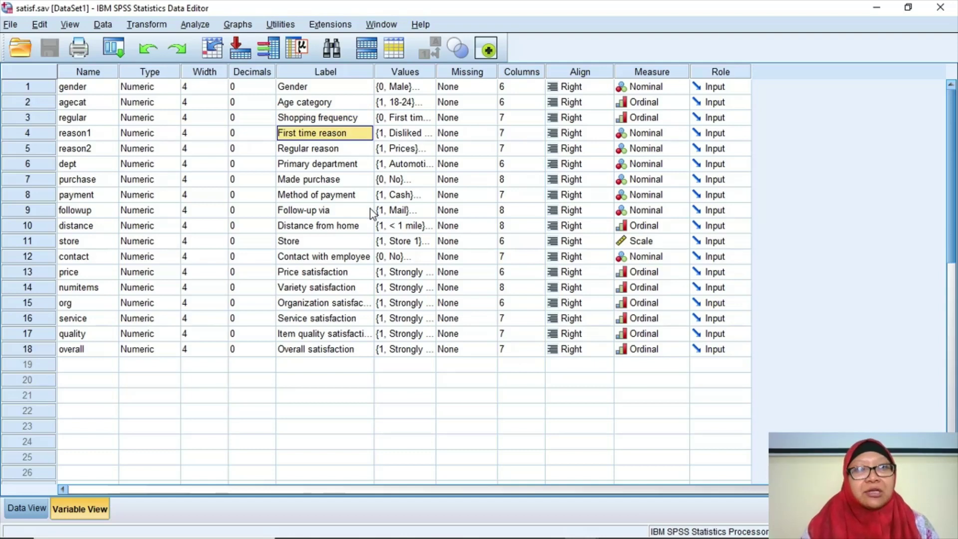
pyautogui.click(351, 154)
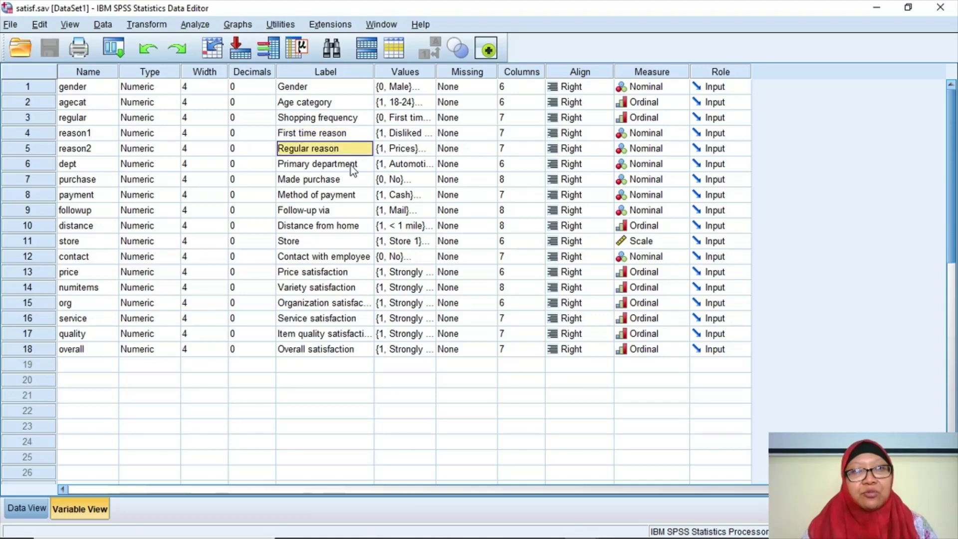
pyautogui.click(351, 166)
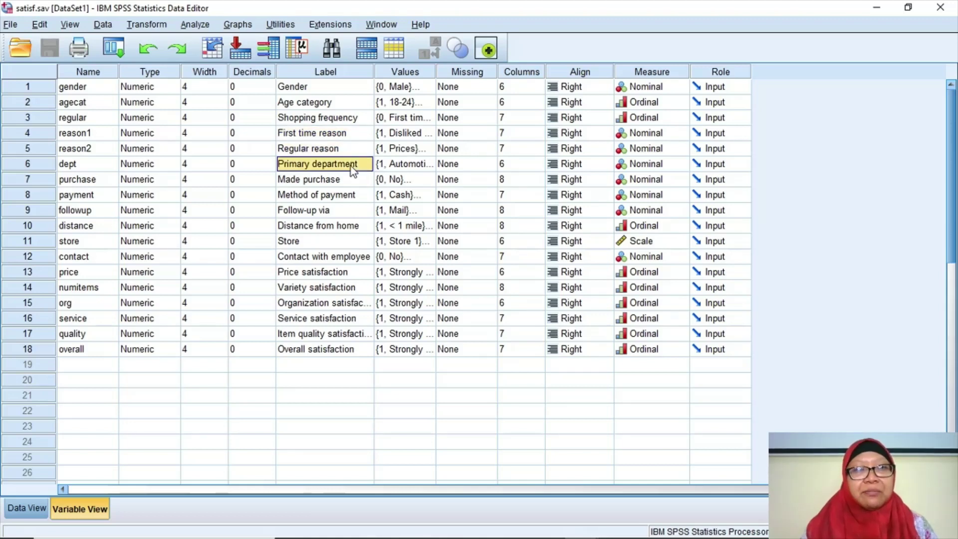
pyautogui.press('Down')
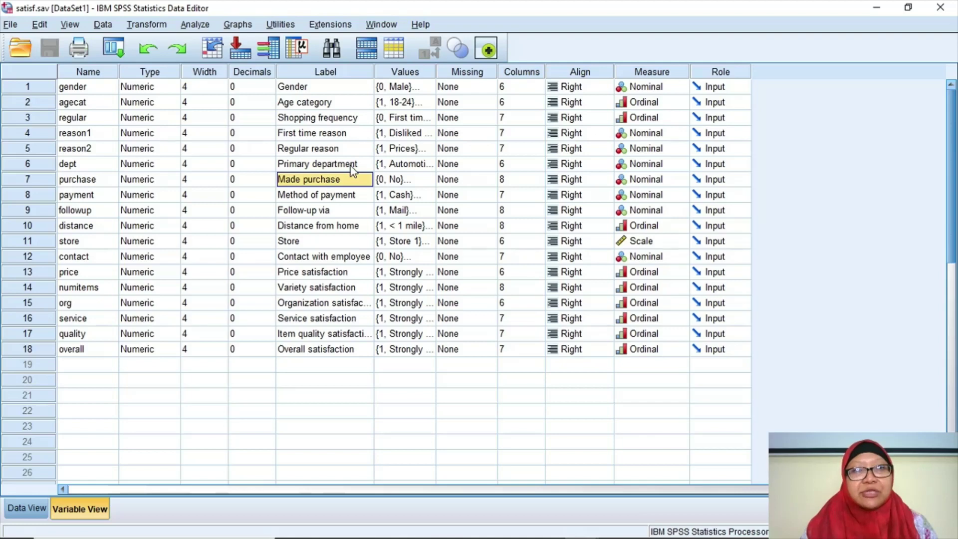
pyautogui.press('Down')
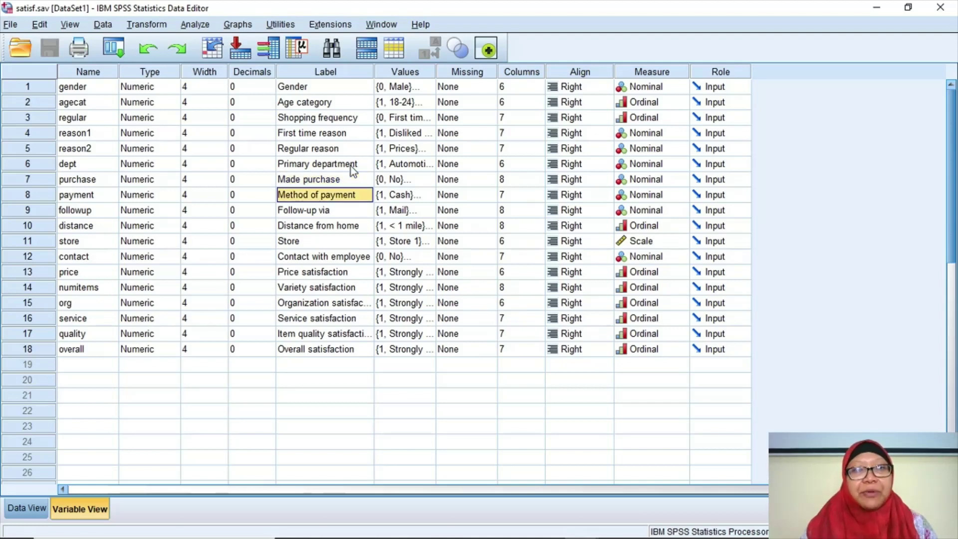
pyautogui.press('Down')
pyautogui.press('Down')
pyautogui.press('Down')
pyautogui.press('Down')
pyautogui.press('Down')
pyautogui.press('Down')
pyautogui.press('Down')
pyautogui.press('Down')
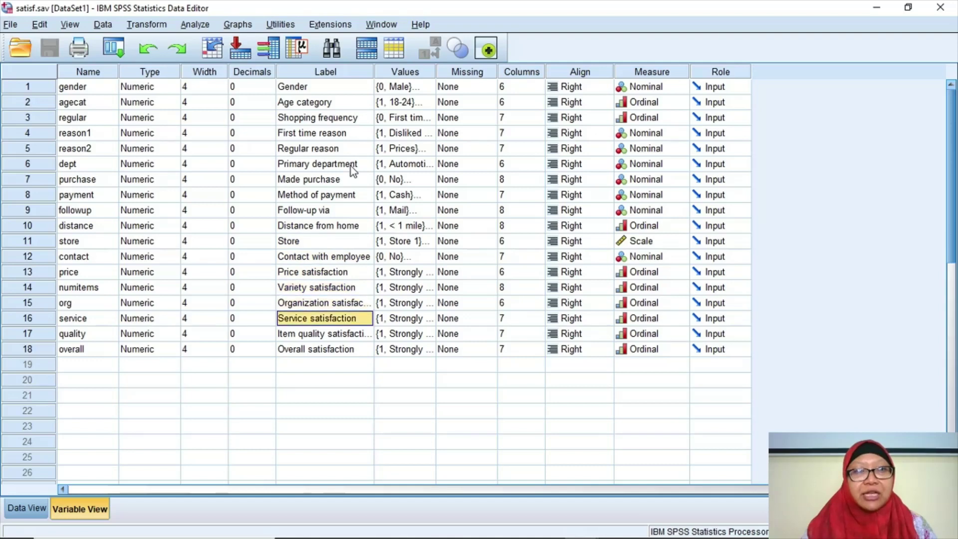
# Highlight the labels of the satisfaction variables, from Price satisfaction through Overall satisfaction.
pyautogui.press('Up')
pyautogui.press('Up')
pyautogui.press('Up')
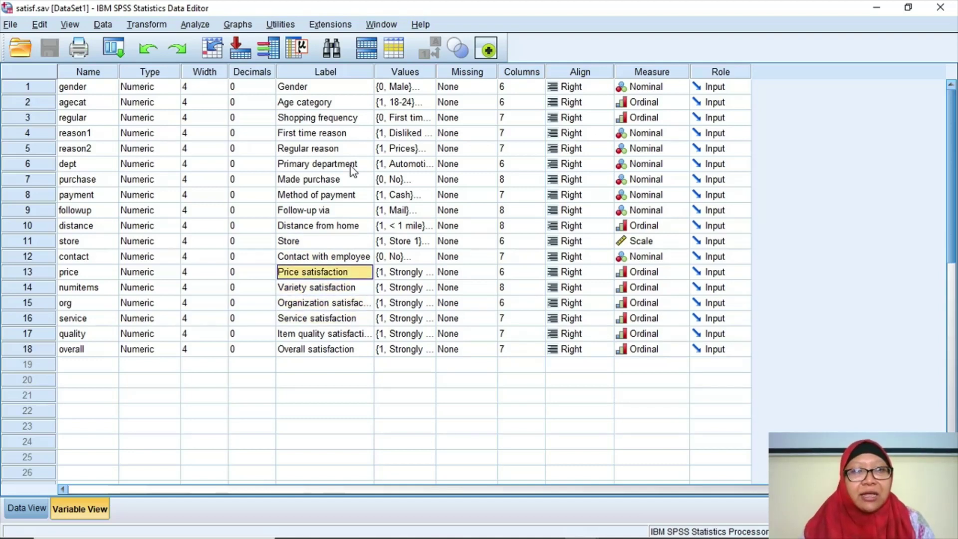
pyautogui.hotkey('shift', 'Down')
pyautogui.hotkey('shift', 'Down')
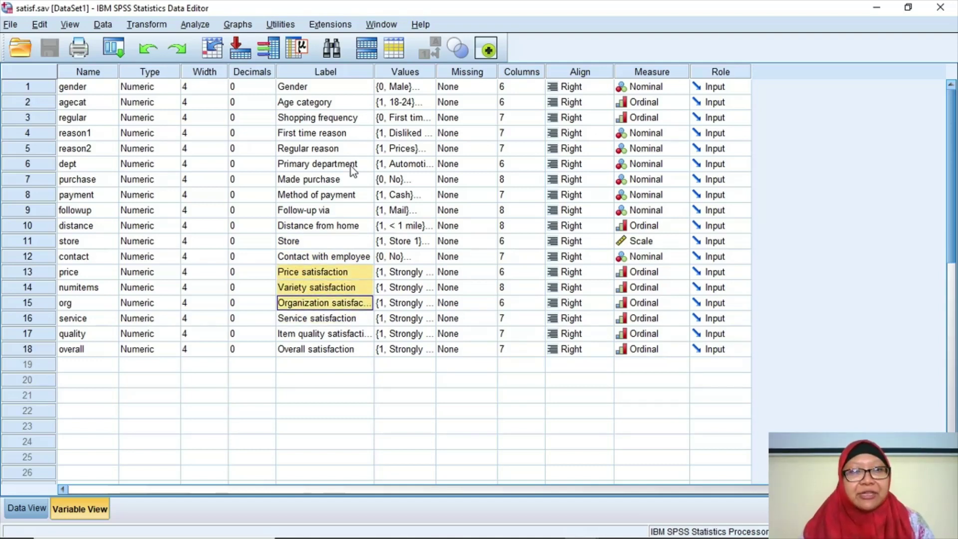
pyautogui.hotkey('shift', 'Down')
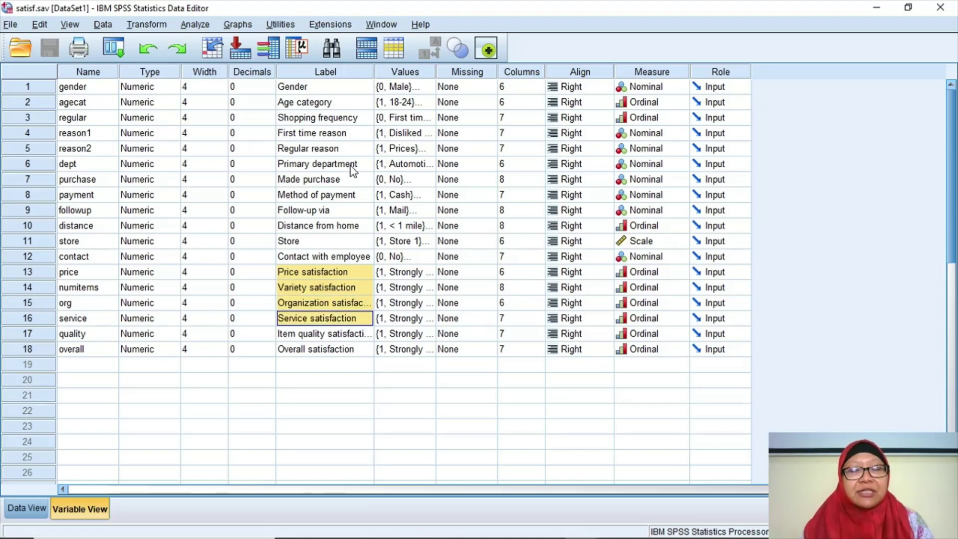
pyautogui.hotkey('shift', 'Down')
pyautogui.hotkey('shift', 'Down')
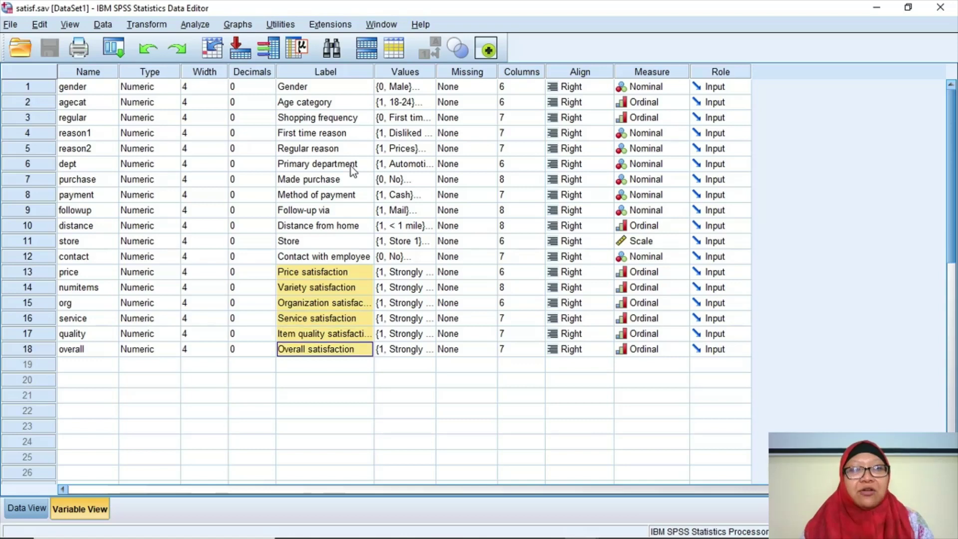
# Move back up from the satisfaction labels to the Store variable's label.
pyautogui.press('Up')
pyautogui.press('Up')
pyautogui.press('Up')
pyautogui.press('Up')
pyautogui.press('Up')
pyautogui.press('Up')
pyautogui.press('Up')
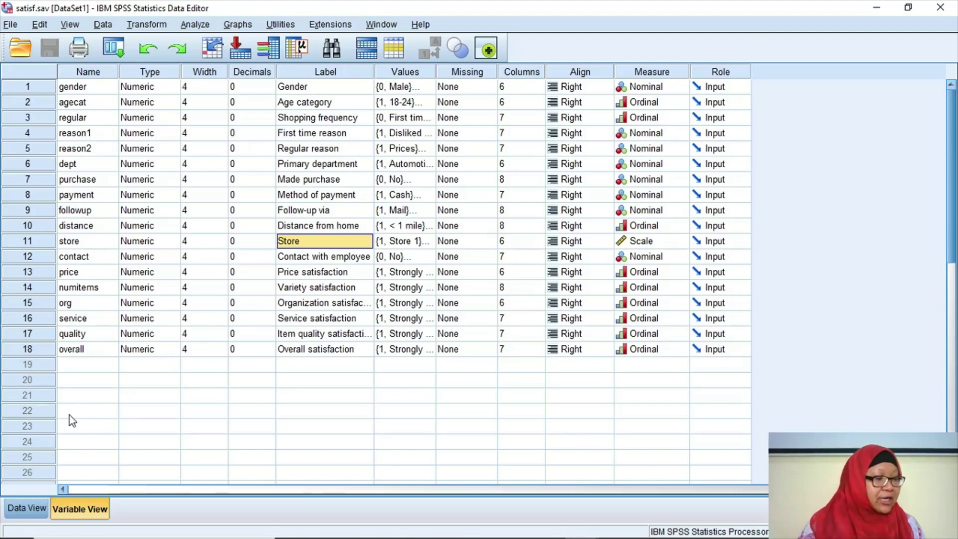
# Return to the data values and open the Crosstabs procedure from the descriptive statistics analyses.
pyautogui.click(37, 512)
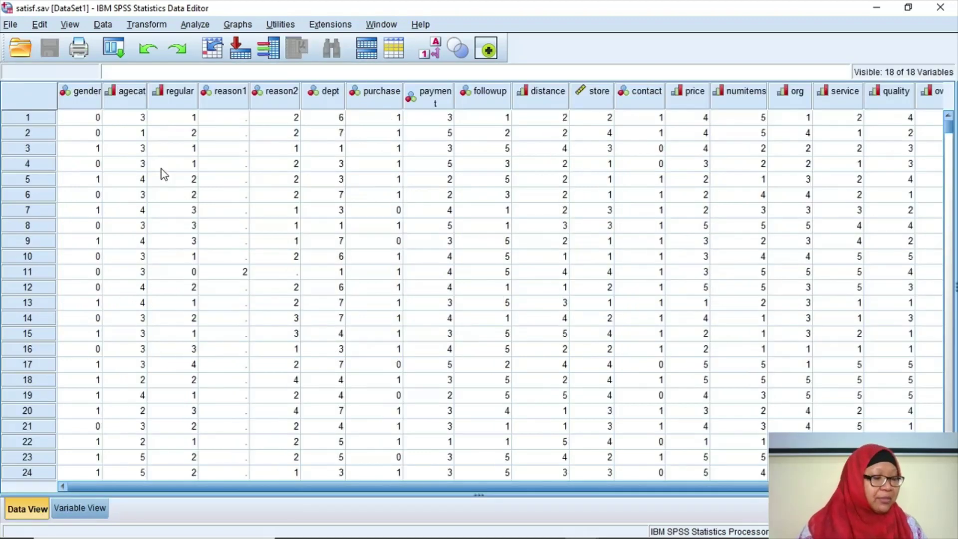
pyautogui.click(206, 26)
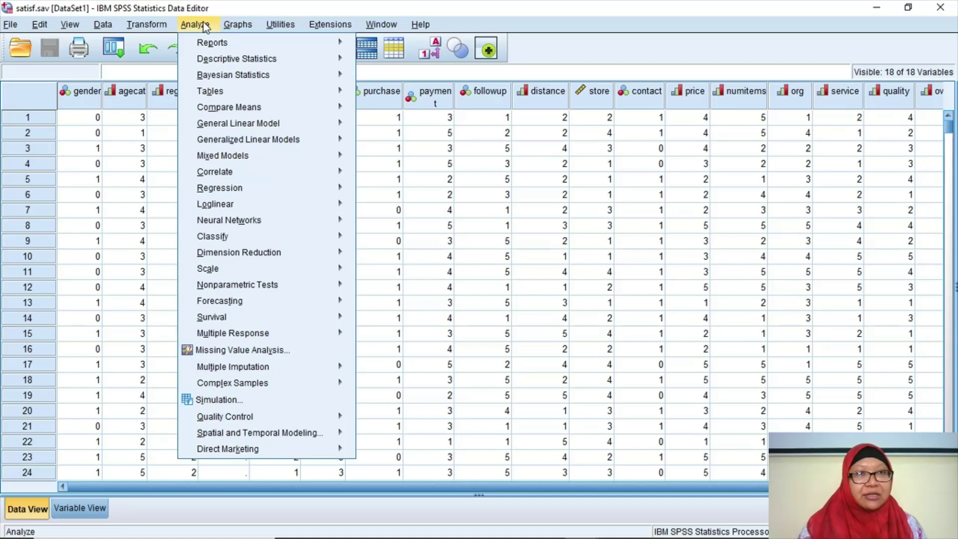
pyautogui.moveTo(212, 63)
pyautogui.moveTo(315, 78)
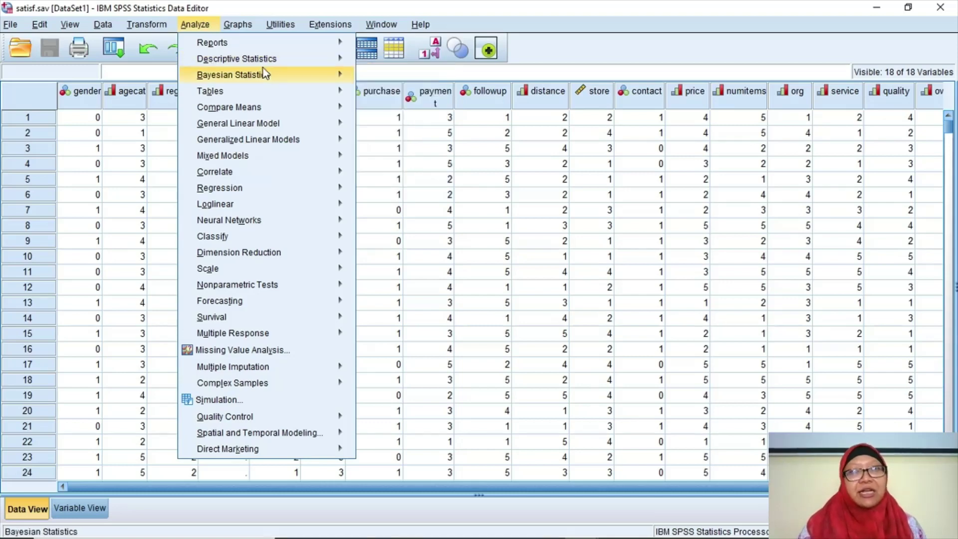
pyautogui.moveTo(335, 62)
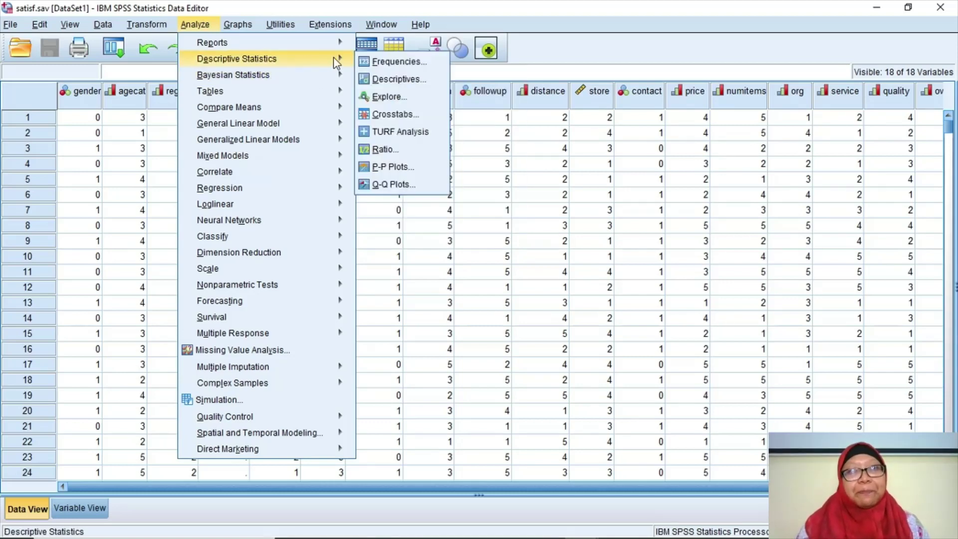
pyautogui.click(409, 107)
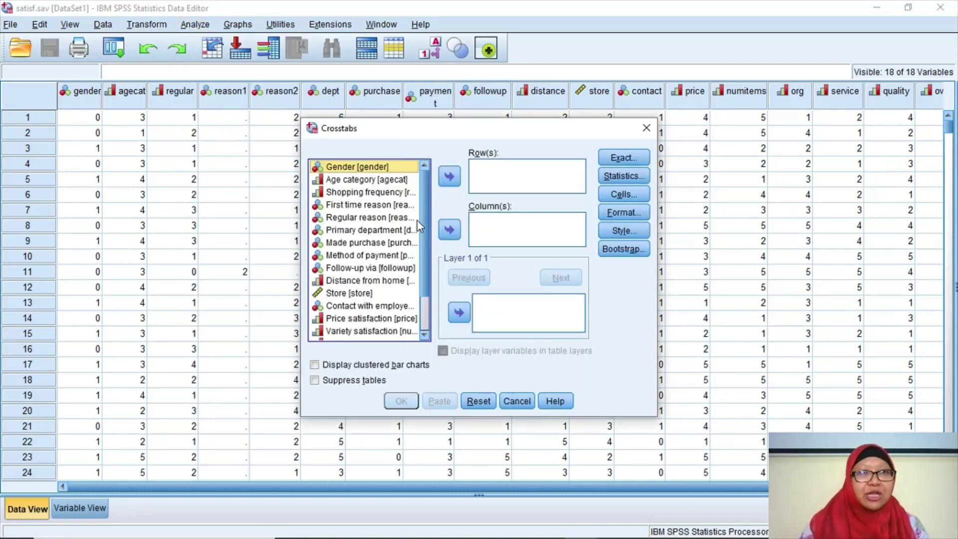
# Assign Store as the row variable and Service satisfaction as the column variable of the crosstabulation.
pyautogui.moveTo(424, 223); pyautogui.dragTo(423, 273)
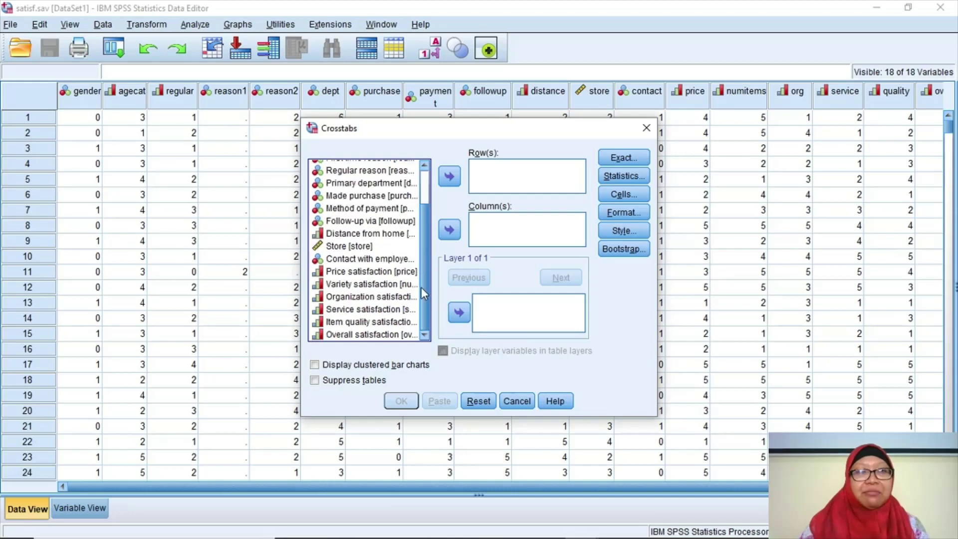
pyautogui.click(355, 246)
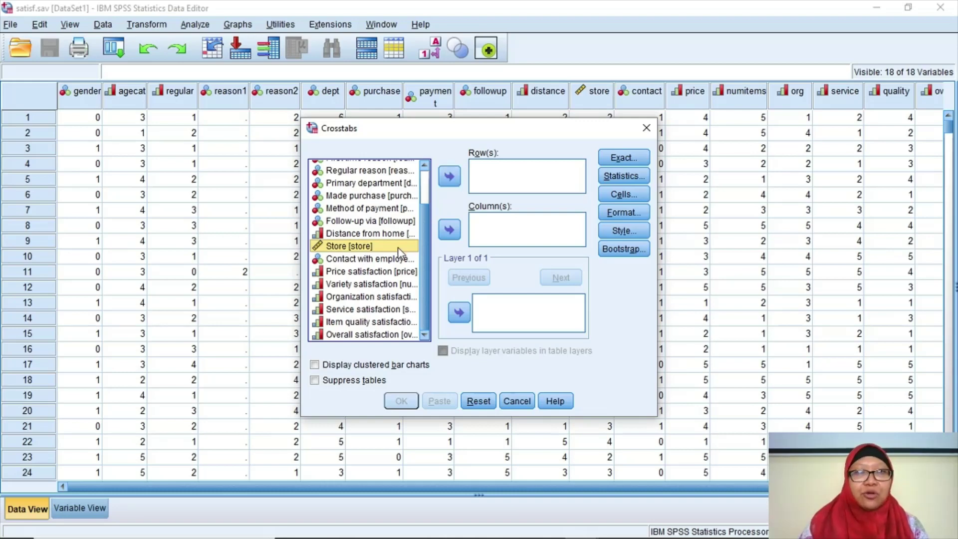
pyautogui.click(450, 177)
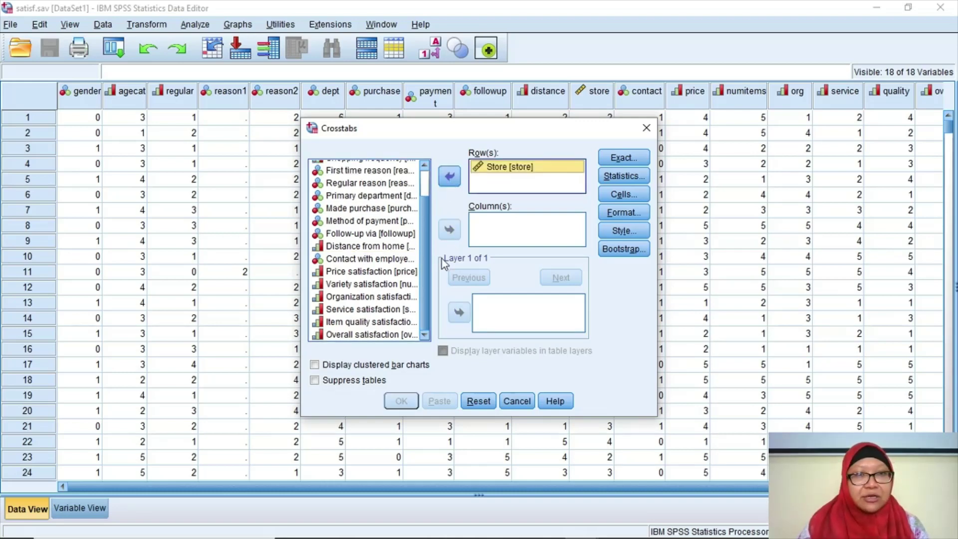
pyautogui.click(395, 309)
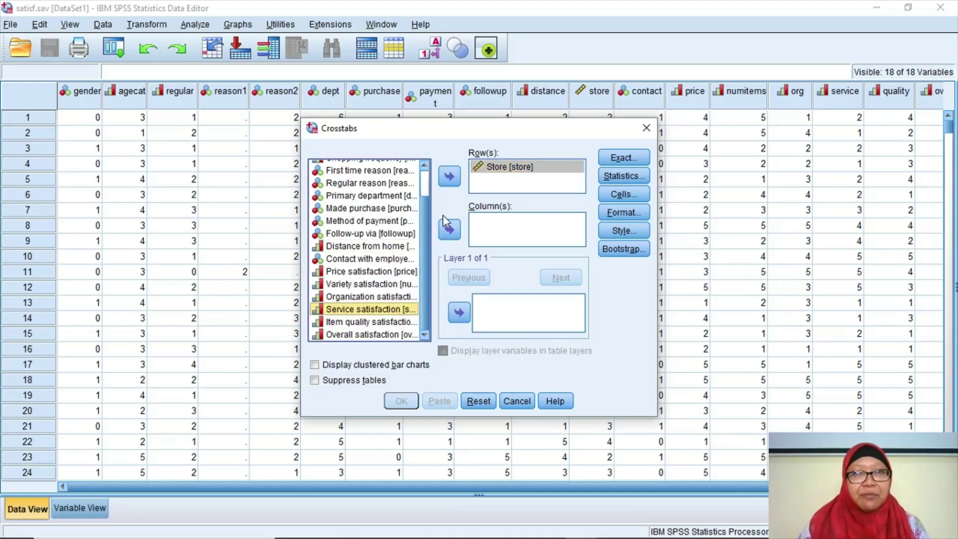
pyautogui.click(450, 230)
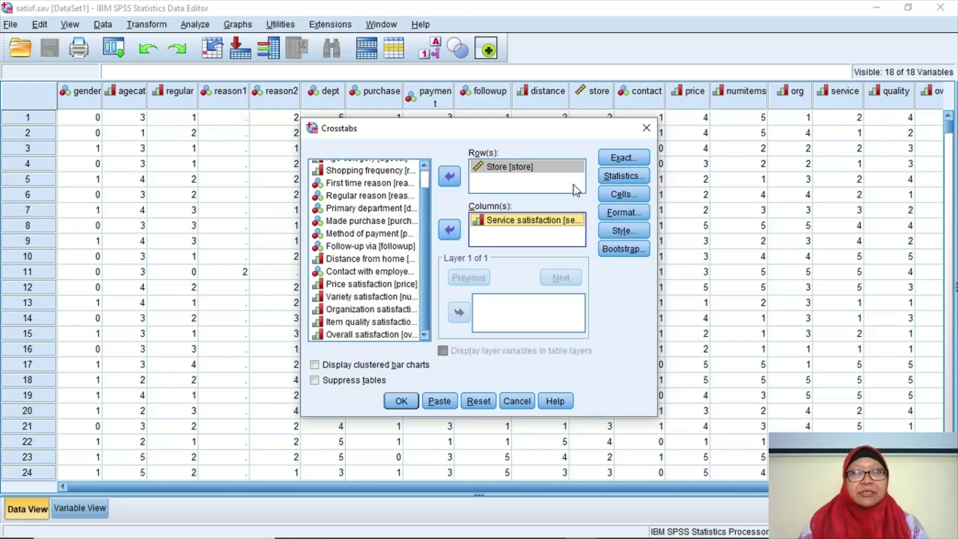
# Request the Chi-square, Contingency coefficient, Phi and Cramer's V, Lambda and Uncertainty coefficient statistics, and run the Crosstabs analysis, dismissing the feedback request.
pyautogui.click(619, 179)
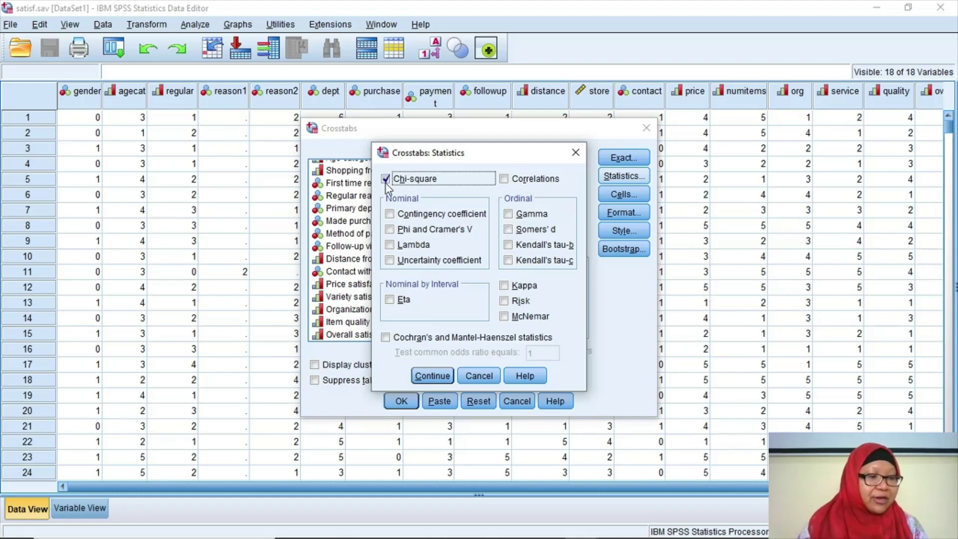
pyautogui.click(390, 215)
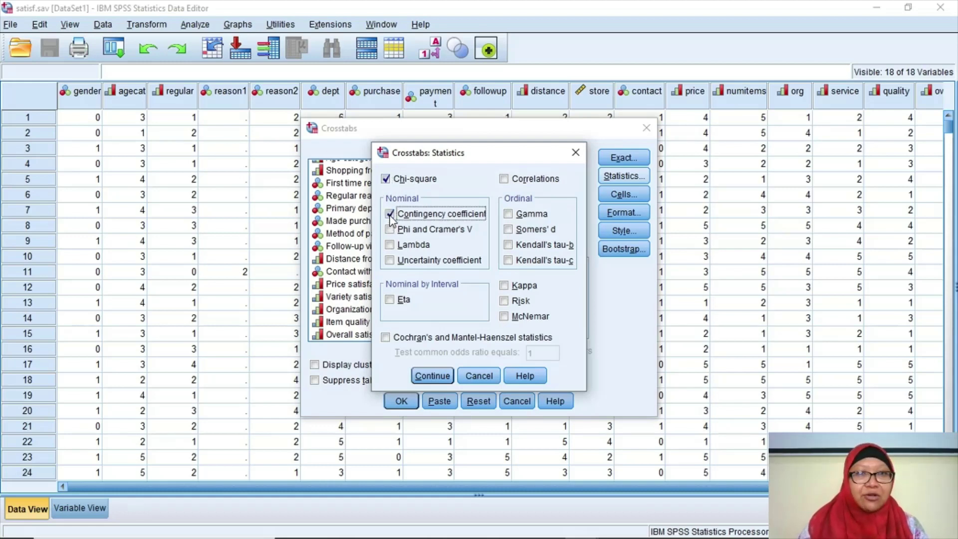
pyautogui.click(390, 229)
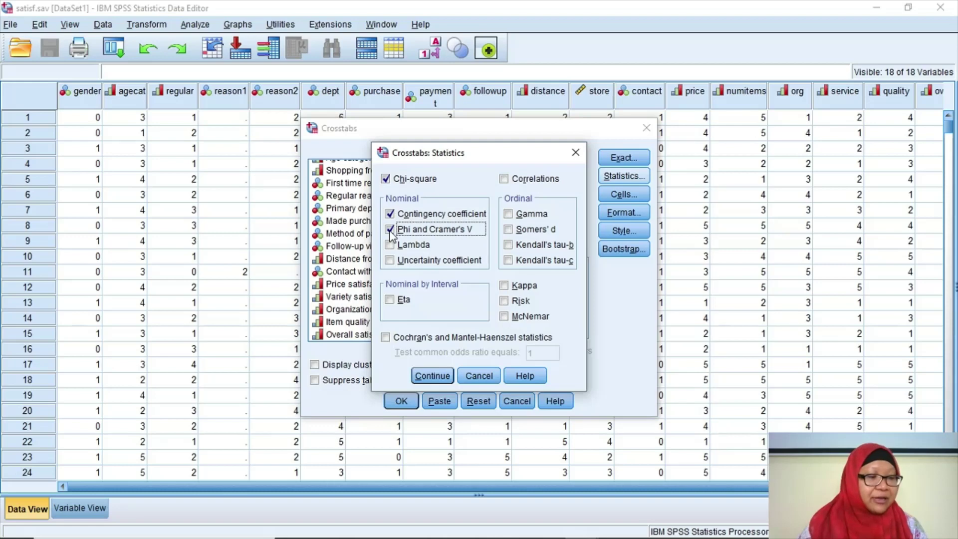
pyautogui.click(389, 245)
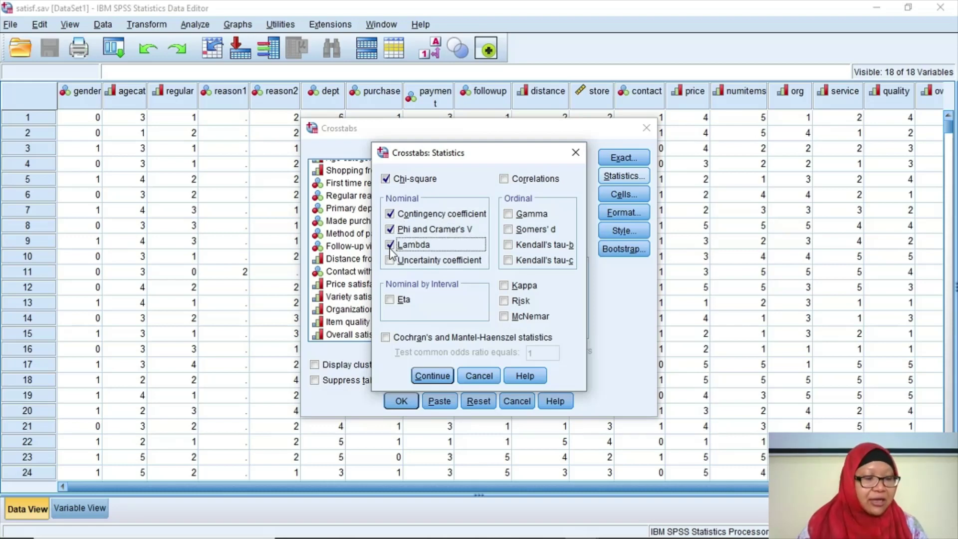
pyautogui.click(389, 261)
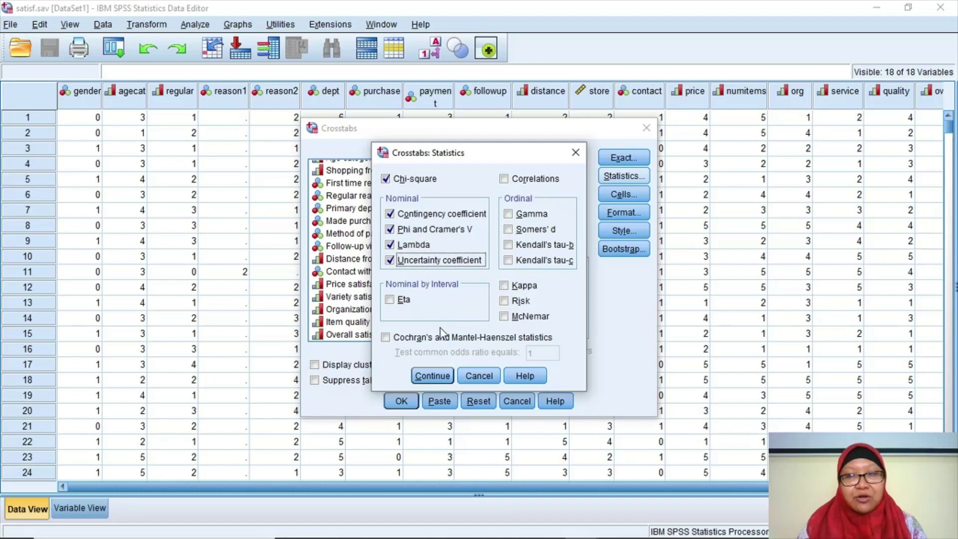
pyautogui.click(432, 376)
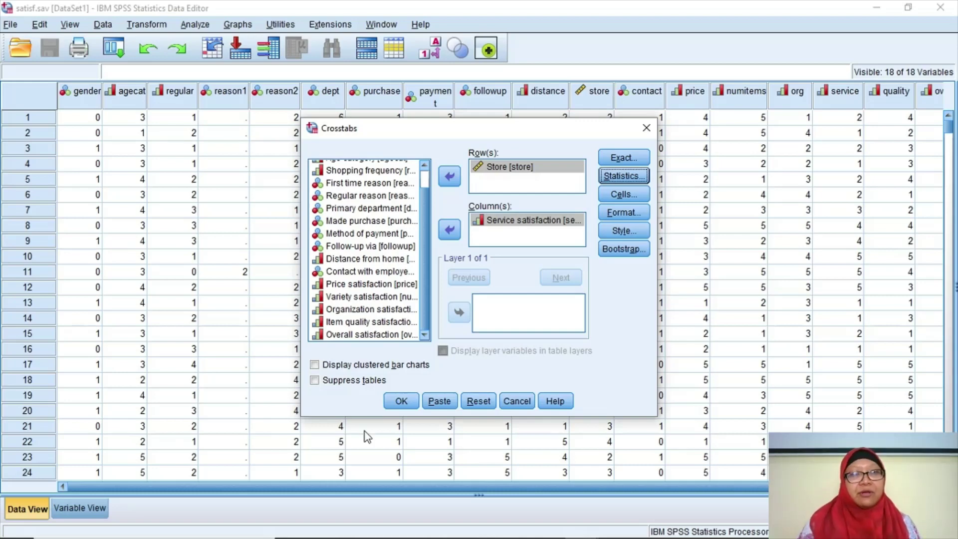
pyautogui.click(399, 400)
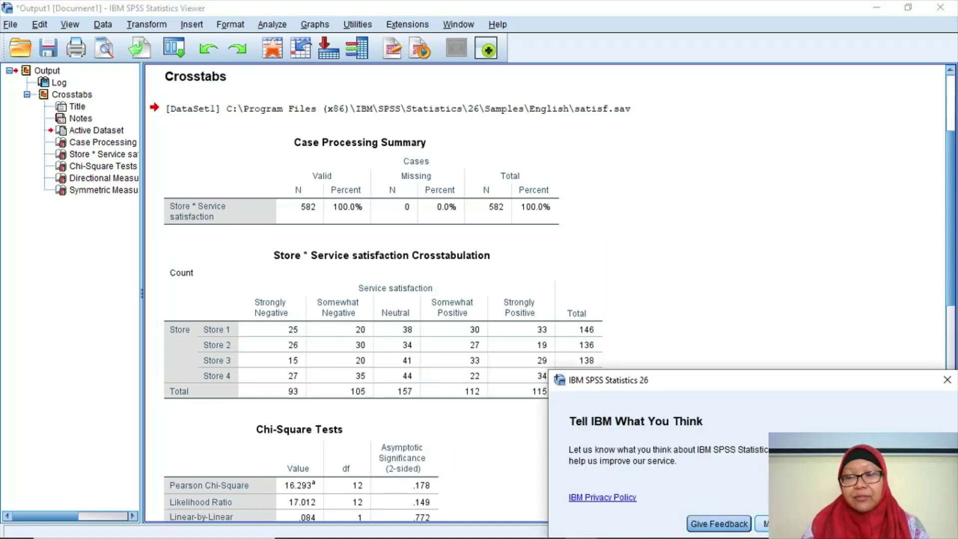
pyautogui.click(761, 523)
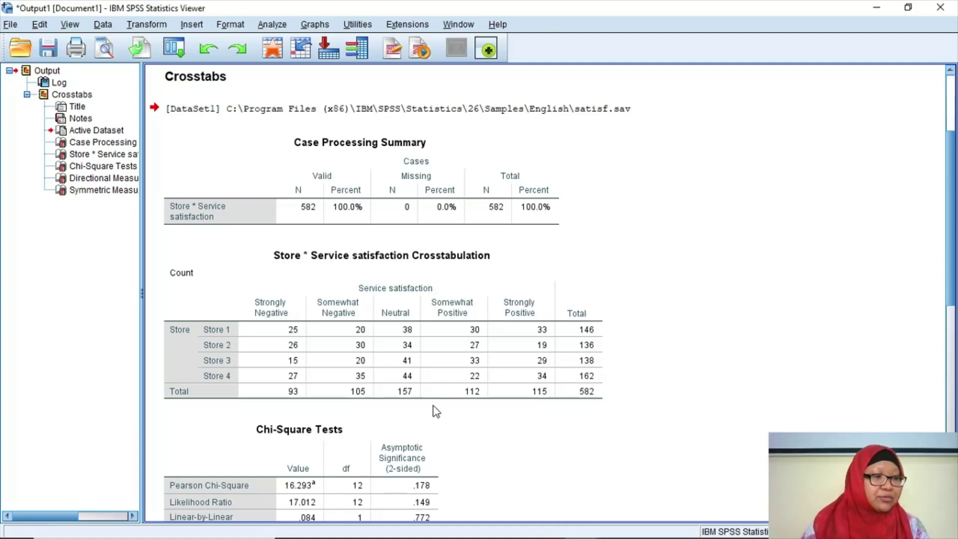
# Examine the Store by Service satisfaction crosstabulation to compare the response counts across the four stores.
pyautogui.click(397, 394)
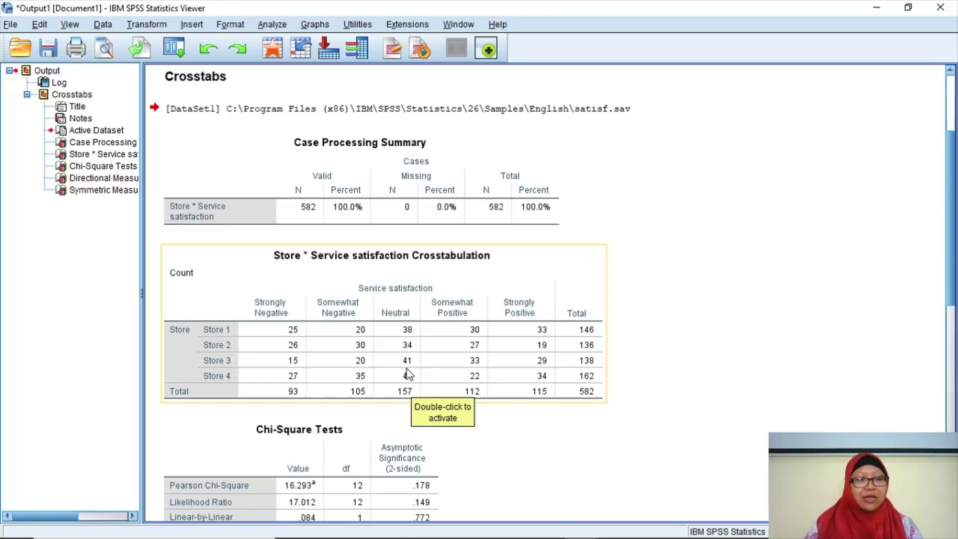
pyautogui.click(424, 429)
pyautogui.click(462, 424)
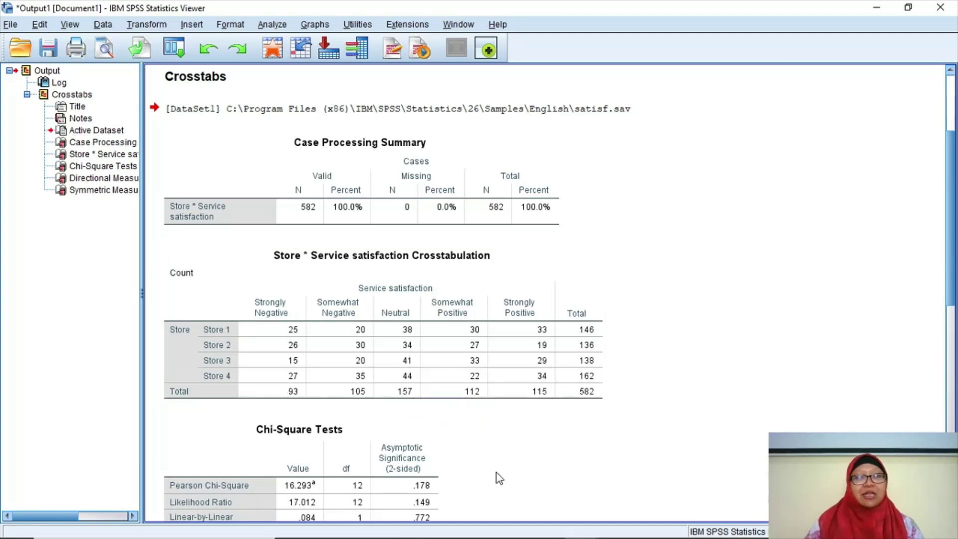
pyautogui.click(471, 369)
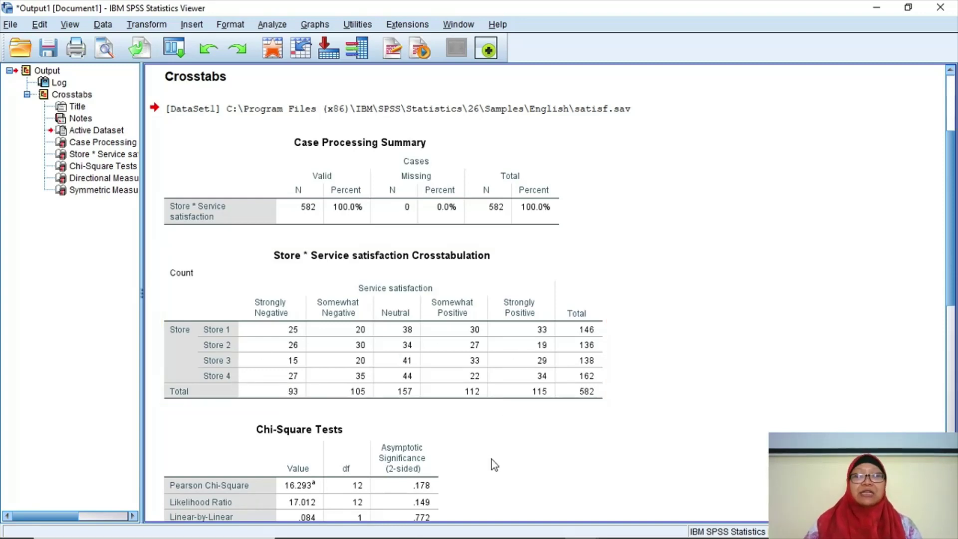
# Examine the Chi-Square Tests, Directional Measures and Symmetric Measures tables, focusing on the significance values of the chi-square tests.
pyautogui.press('Down')
pyautogui.press('Down')
pyautogui.press('Down')
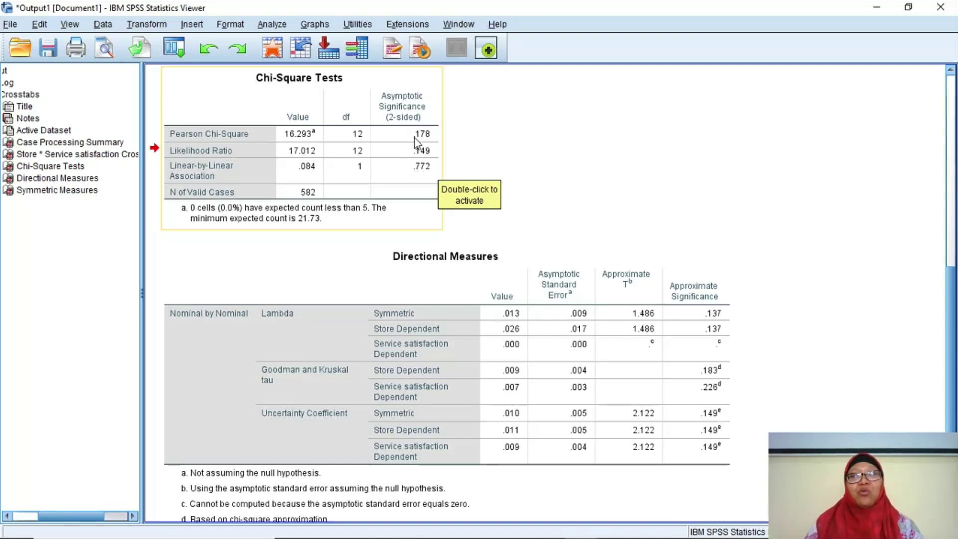
pyautogui.scroll(3, 420, 192)
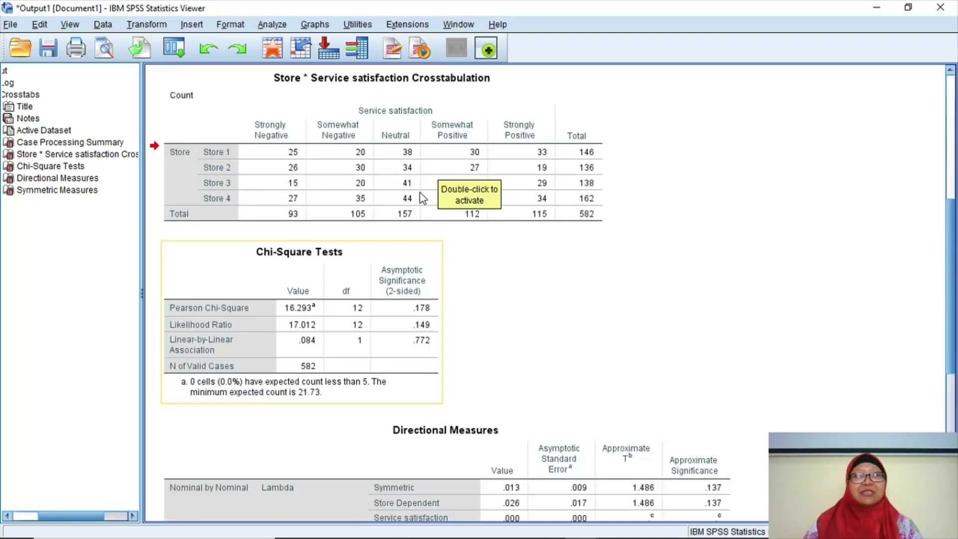
pyautogui.click(471, 353)
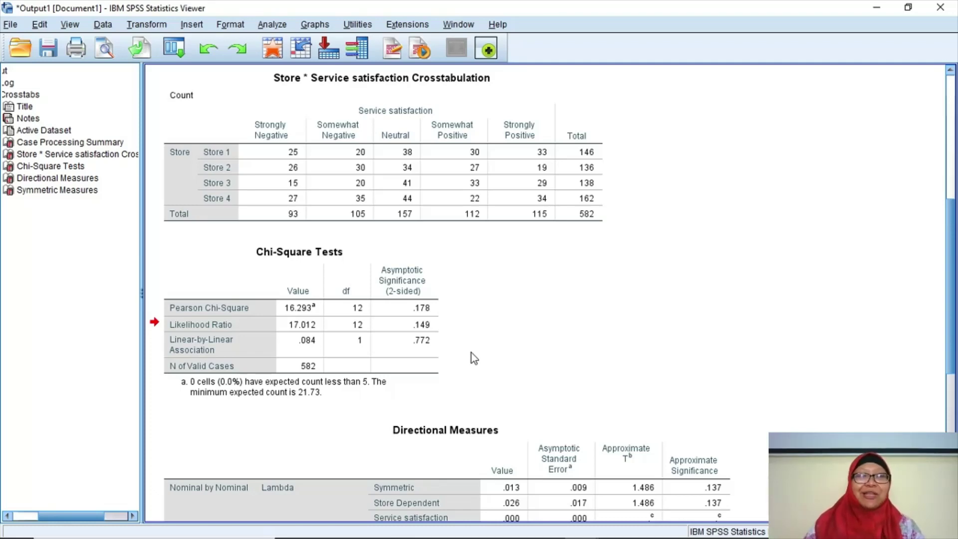
pyautogui.press('Down')
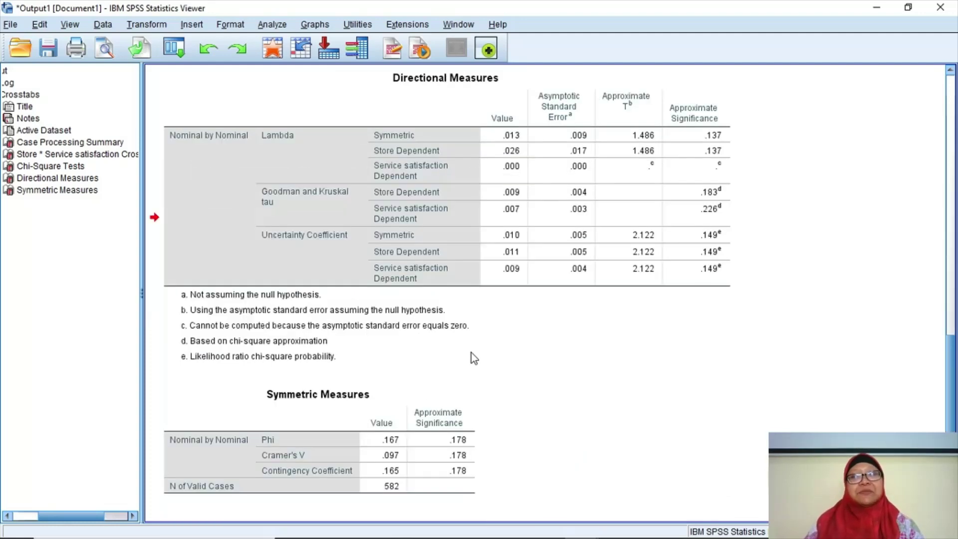
pyautogui.press('Up')
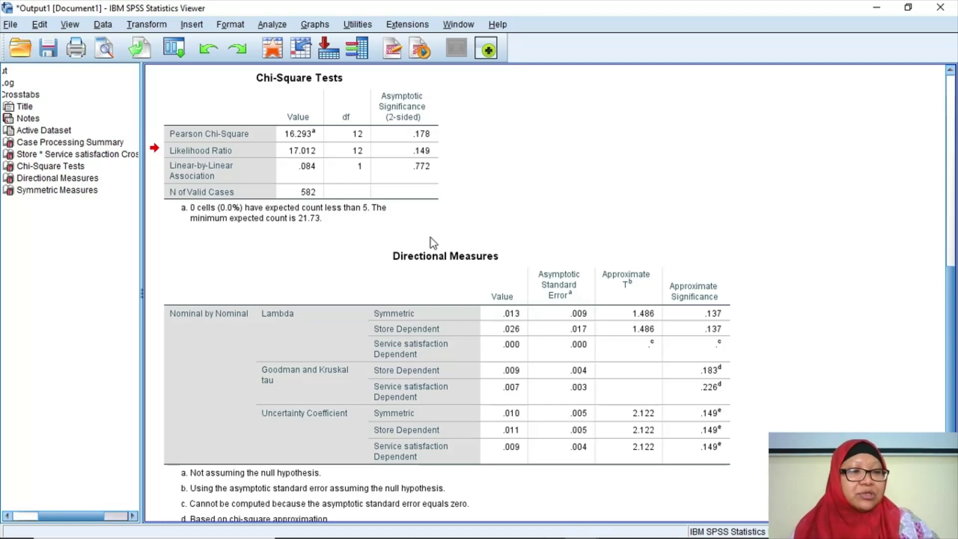
pyautogui.click(408, 198)
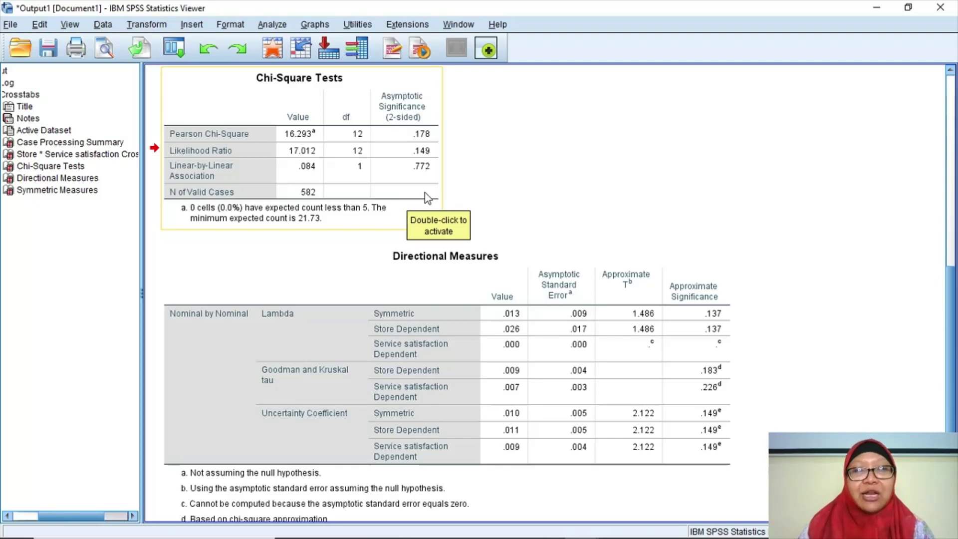
pyautogui.click(465, 209)
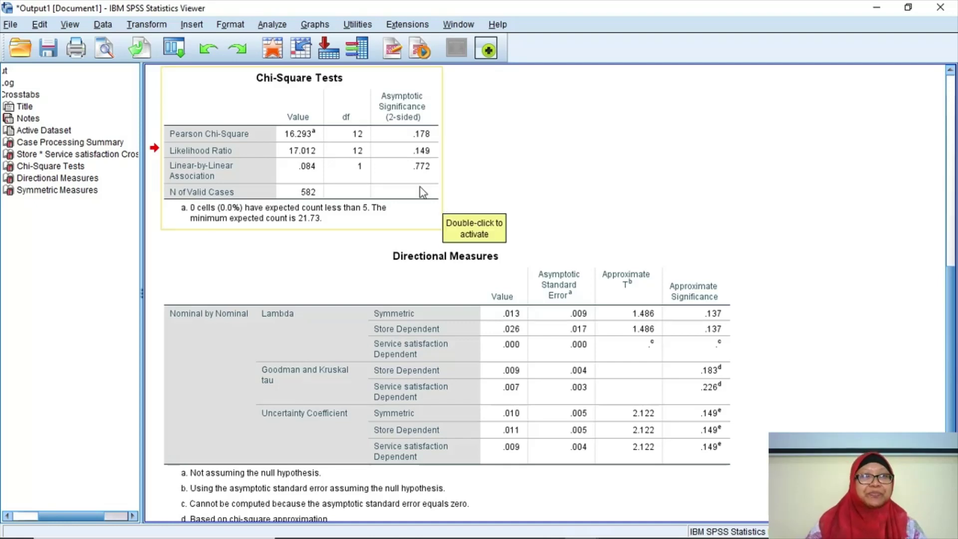
# Switch to CHAPTER 4.pdf in Nitro Pro and read through the Crosstabs instructions to the end of the chi-square tests section.
pyautogui.moveTo(471, 534)
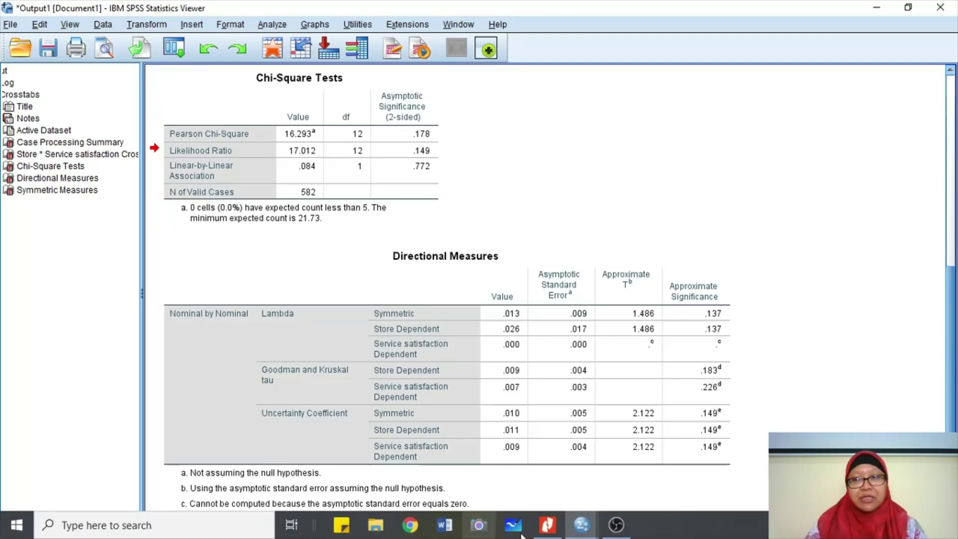
pyautogui.click(548, 533)
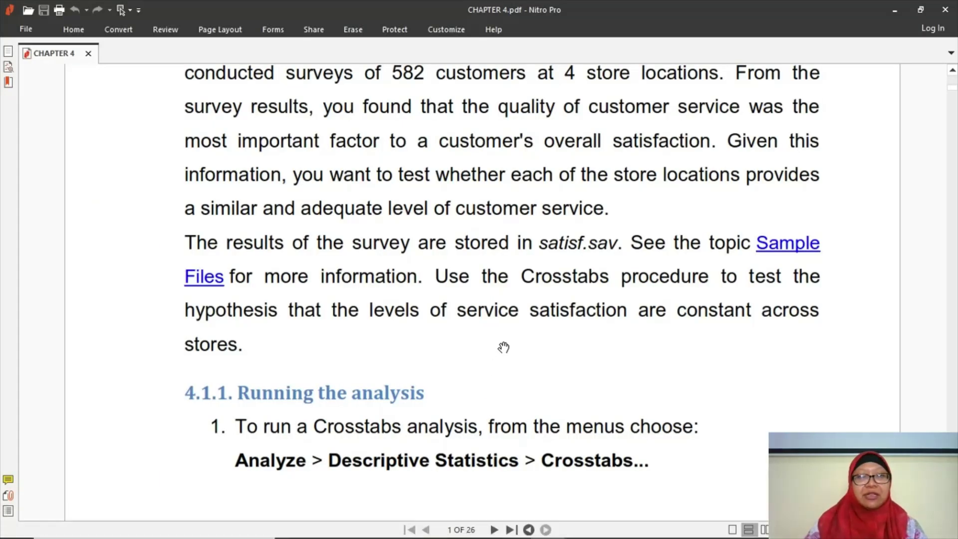
pyautogui.scroll(-10, 503, 347)
pyautogui.scroll(-4, 503, 347)
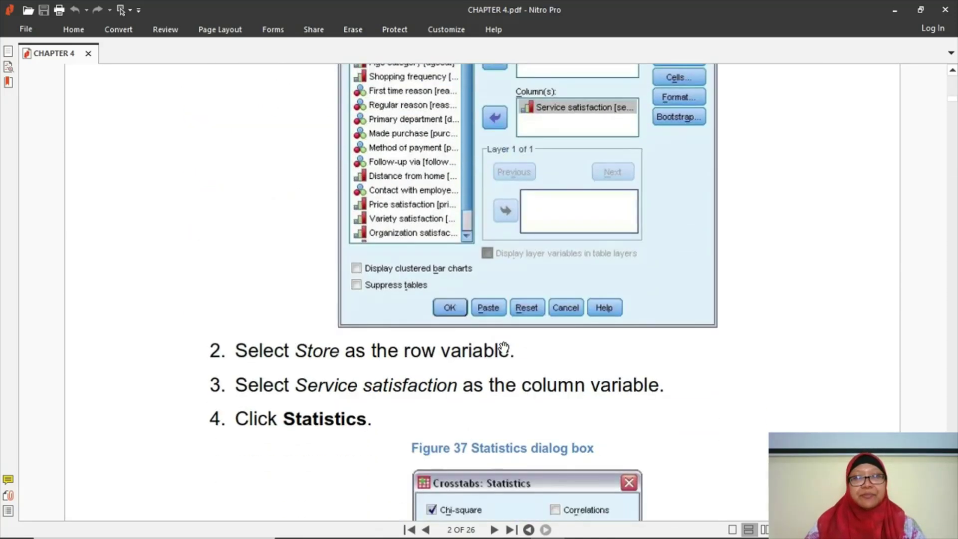
pyautogui.scroll(-10, 504, 347)
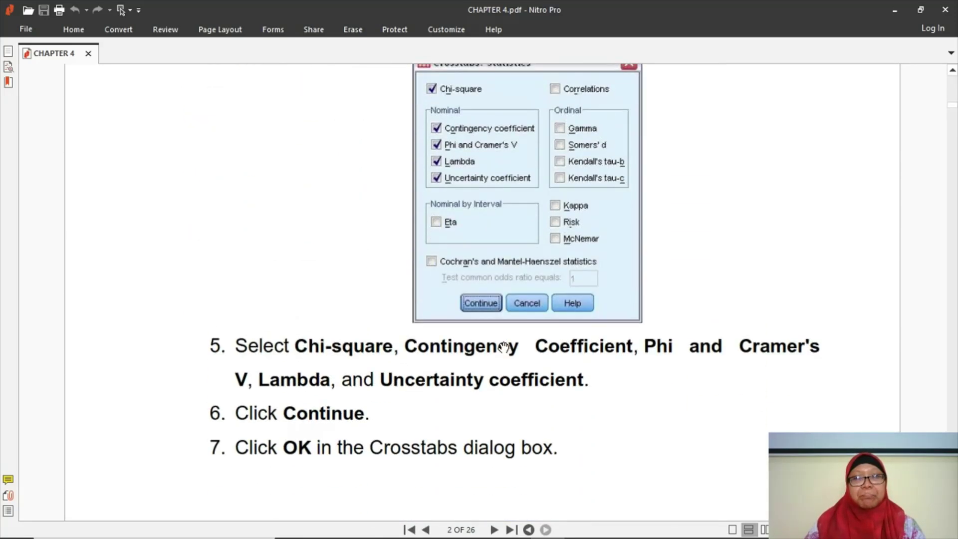
pyautogui.scroll(-20, 504, 348)
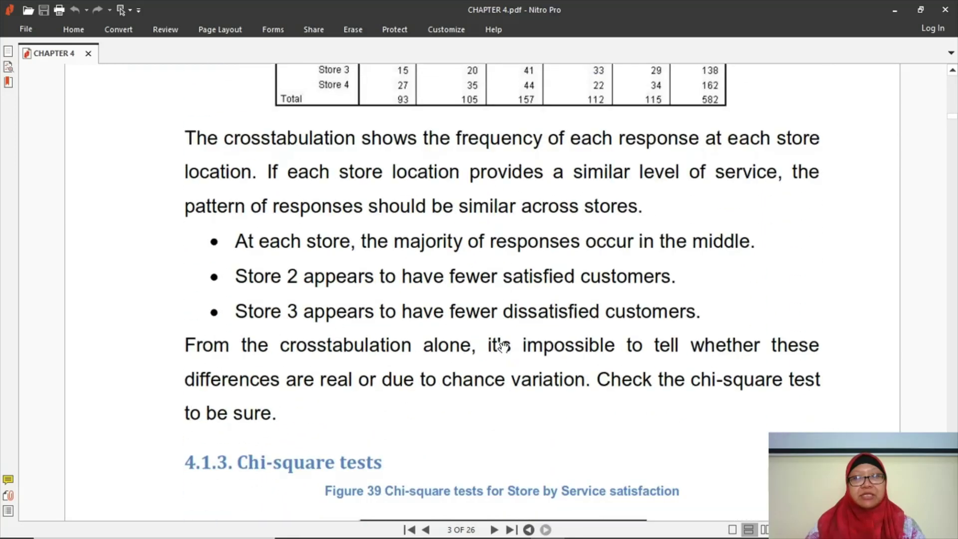
pyautogui.scroll(-15, 504, 347)
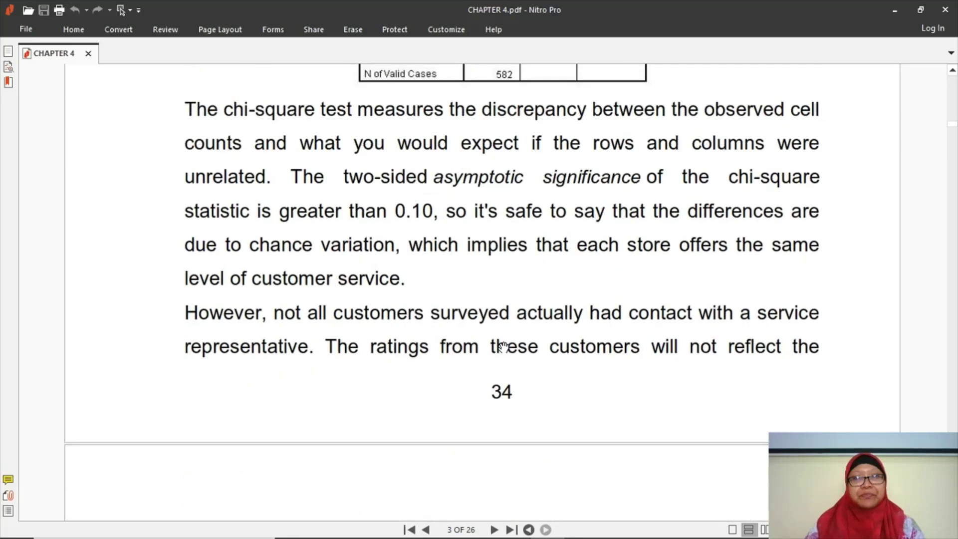
pyautogui.scroll(2, 503, 347)
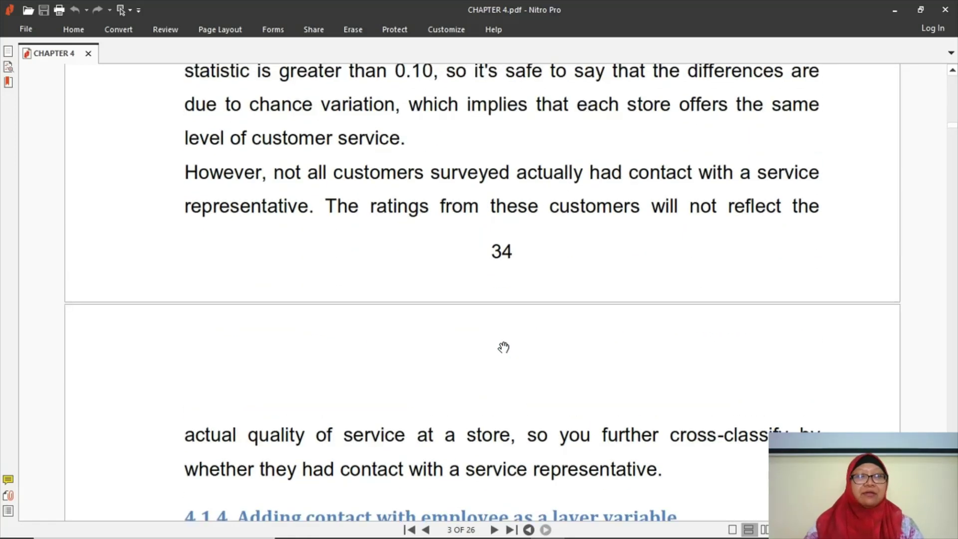